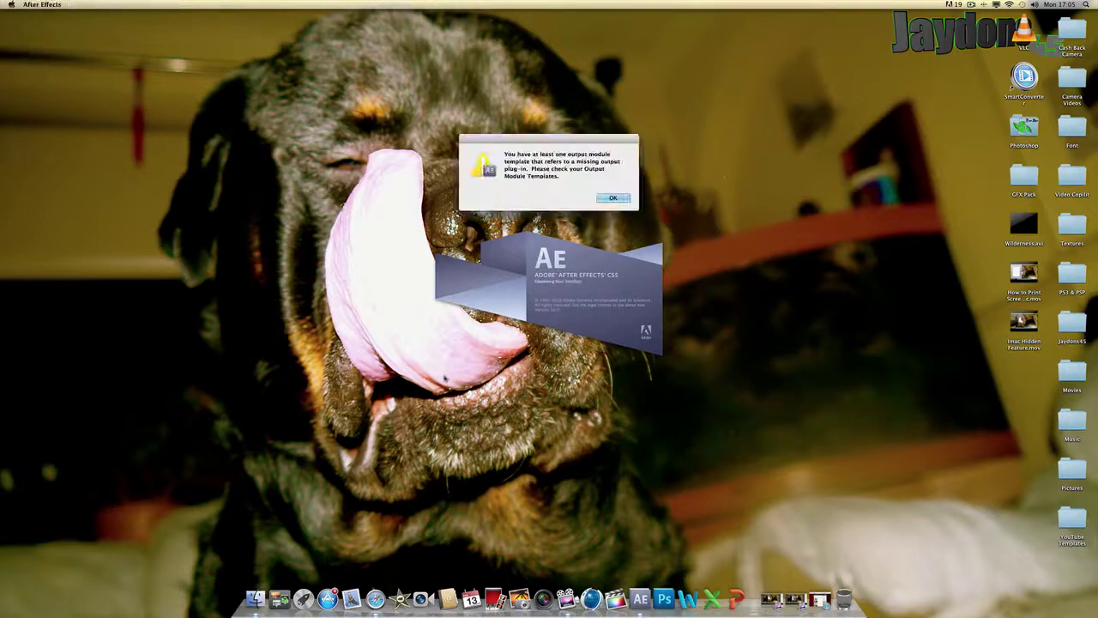
Step: Dismiss the missing output module template warning shown at launch
{"action": "left_click", "coordinate": [605, 199]}
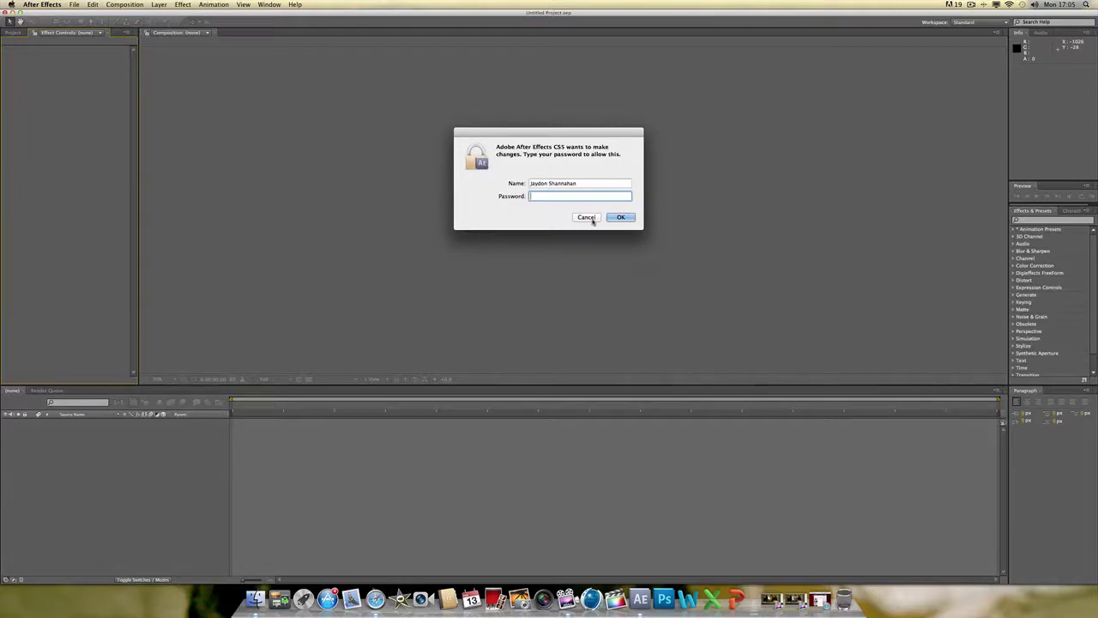
Step: Cancel the password prompt, close the Welcome screen, and bring the Project panel forward
{"action": "left_click", "coordinate": [587, 218]}
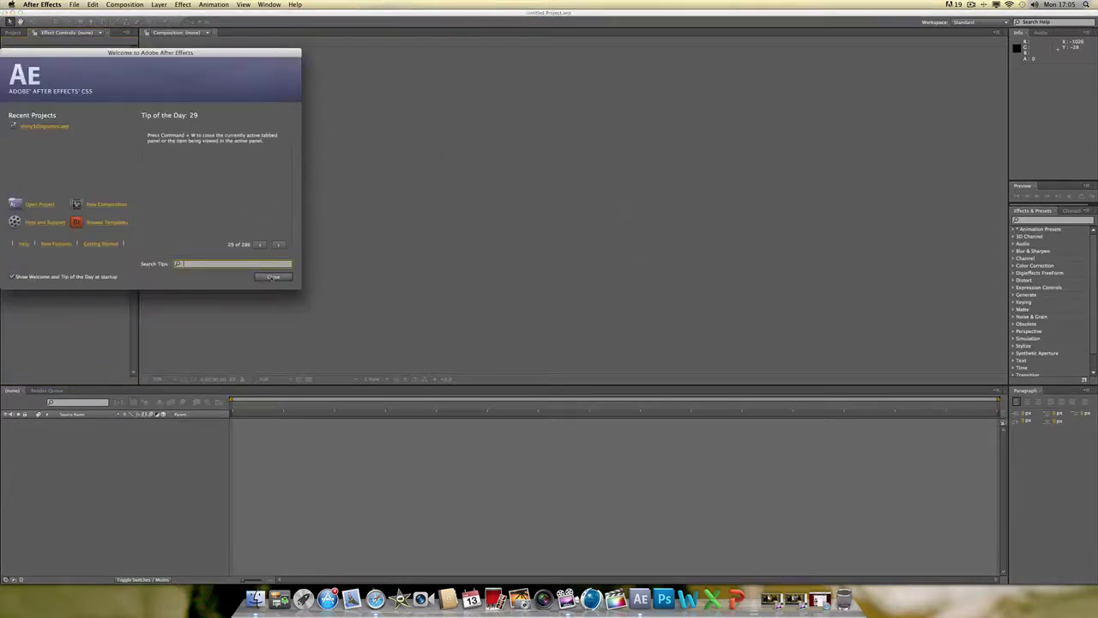
{"action": "left_click", "coordinate": [273, 276]}
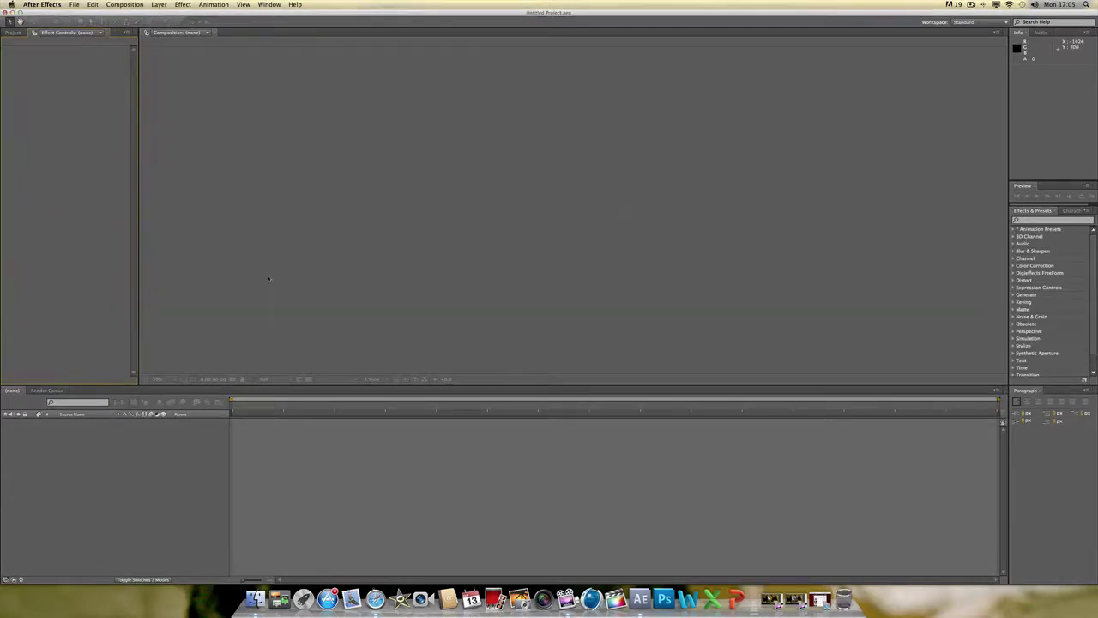
{"action": "left_click", "coordinate": [15, 33]}
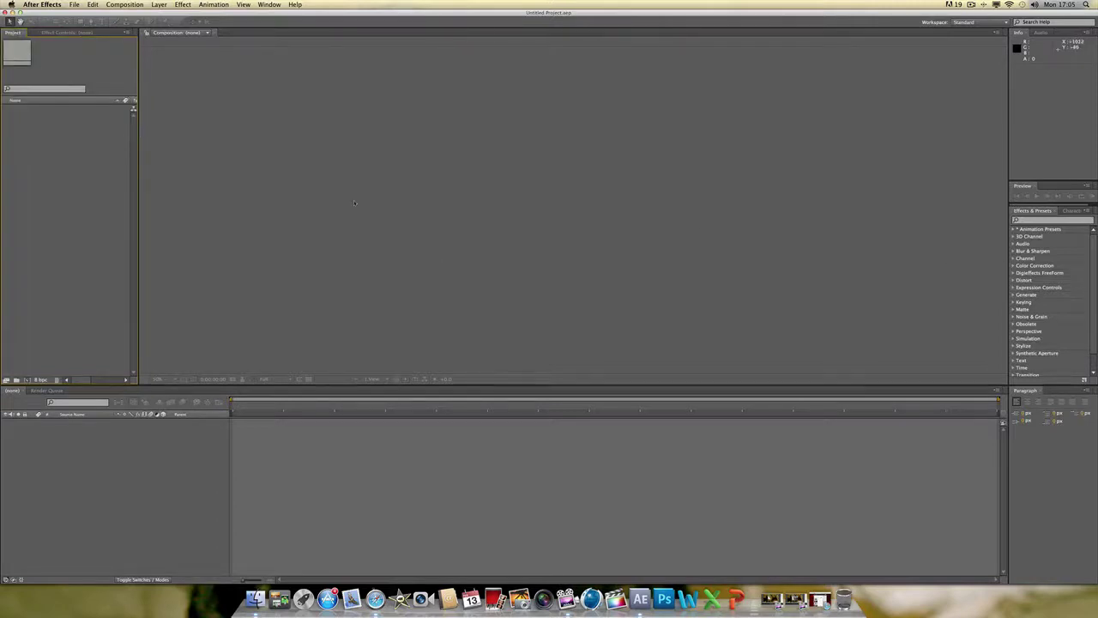
{"action": "left_click", "coordinate": [76, 5]}
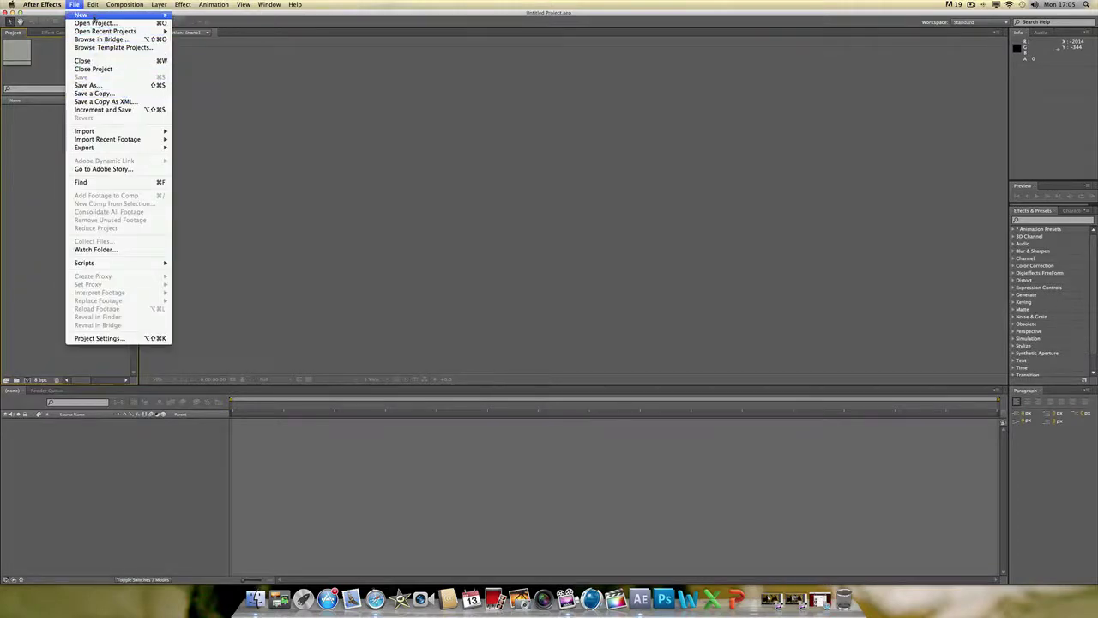
{"action": "mouse_move", "coordinate": [86, 14]}
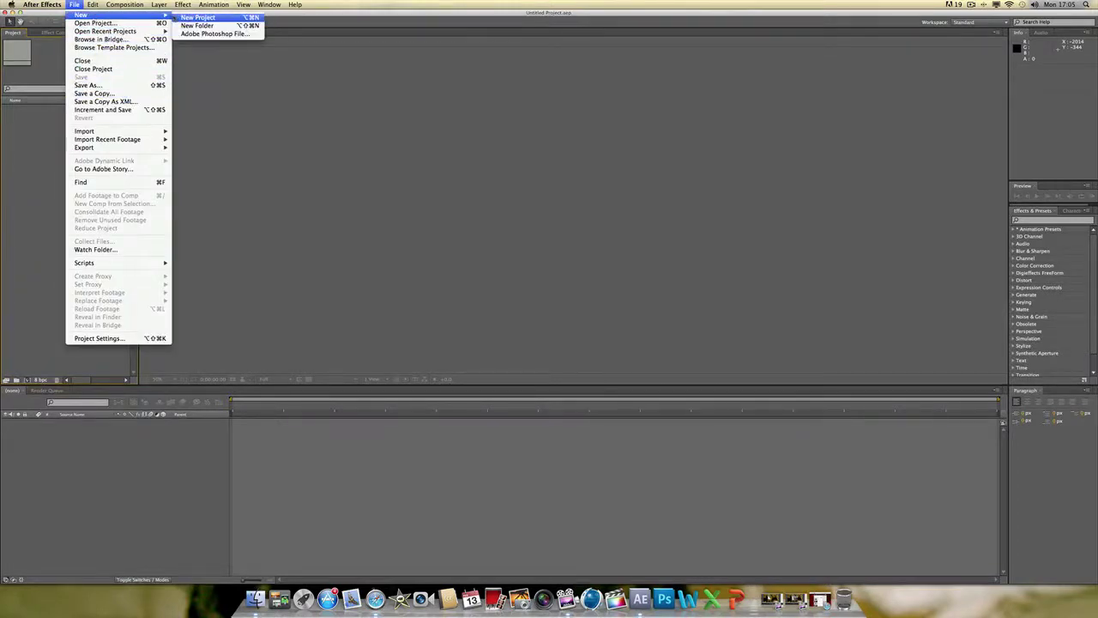
Step: Import 34.avi from the Desktop's Video Copilot folder into the project
{"action": "left_click", "coordinate": [39, 187]}
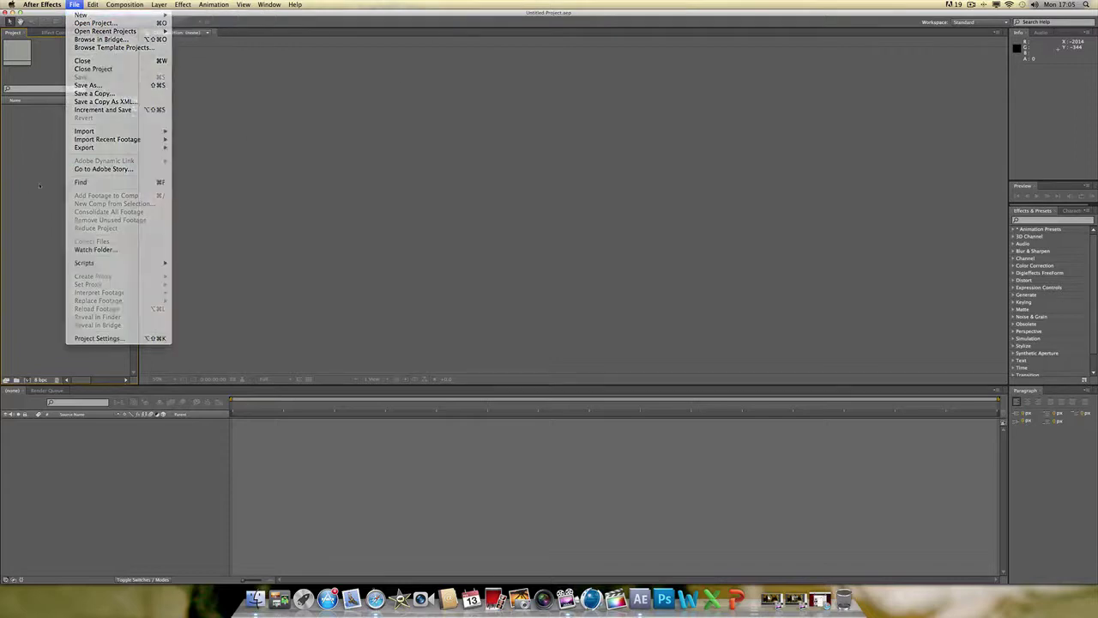
{"action": "double_click", "coordinate": [46, 218]}
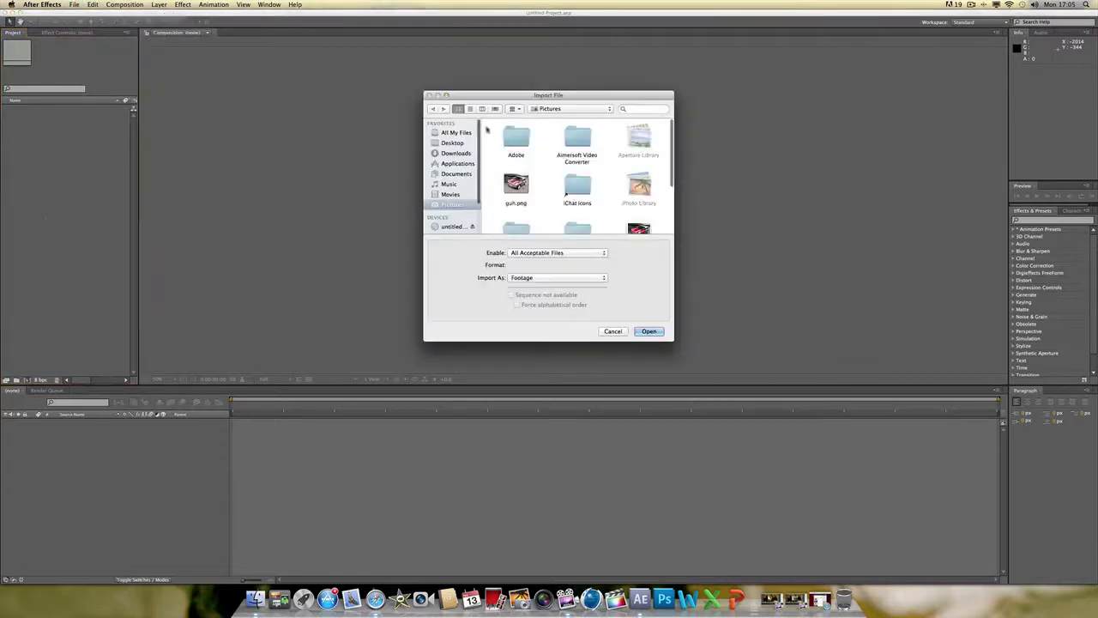
{"action": "scroll", "coordinate": [534, 183], "scroll_direction": "down", "scroll_amount": 2}
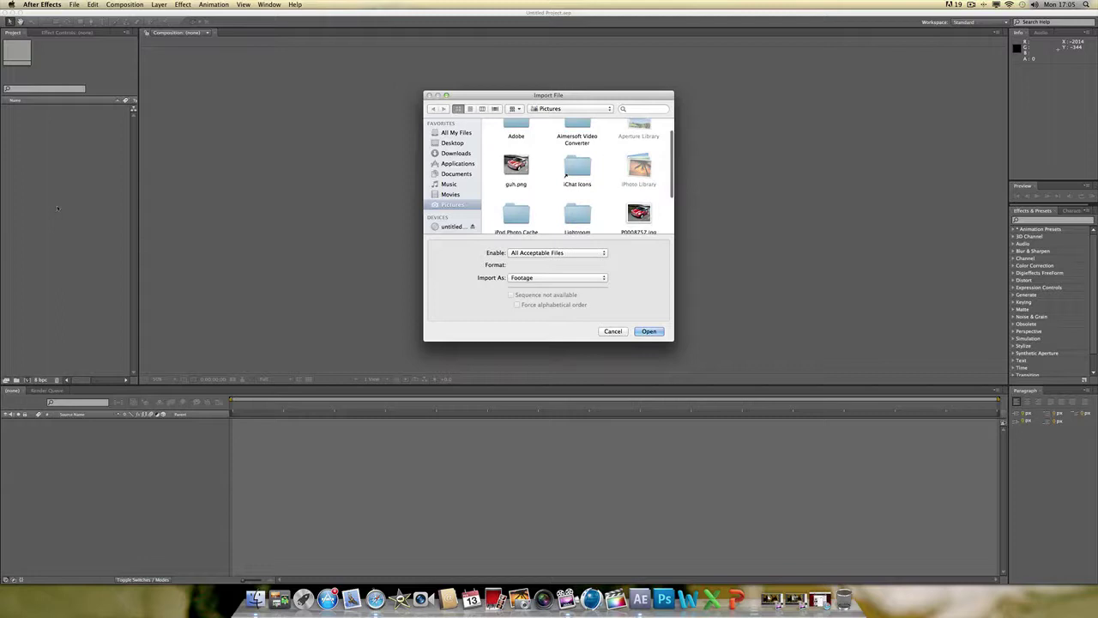
{"action": "left_click", "coordinate": [452, 194]}
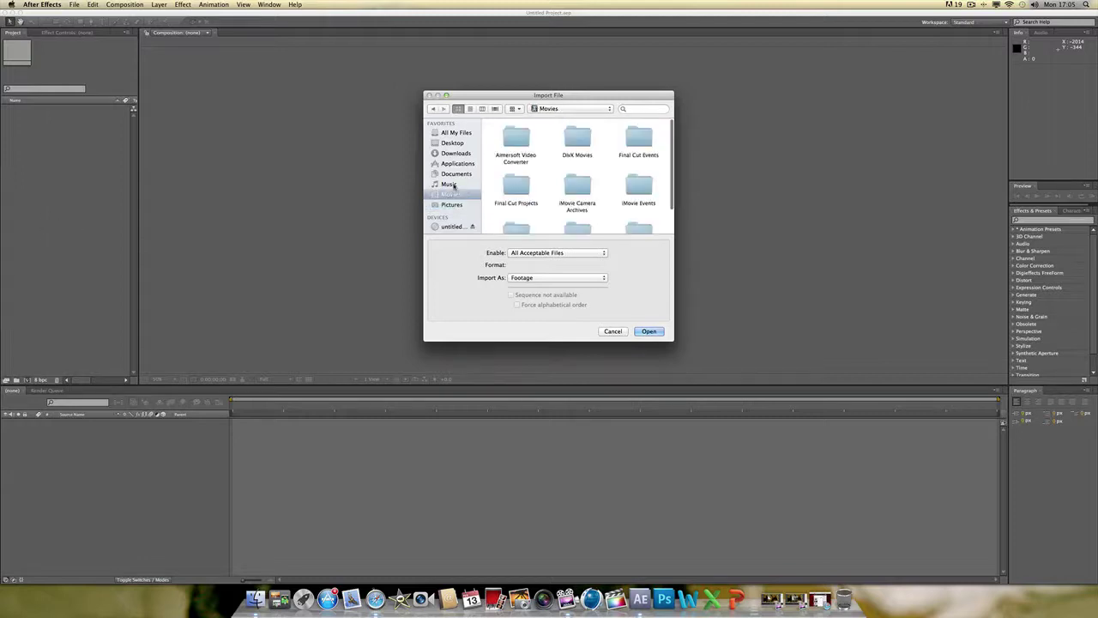
{"action": "left_click", "coordinate": [448, 143]}
{"action": "scroll", "coordinate": [599, 203], "scroll_direction": "down", "scroll_amount": 5}
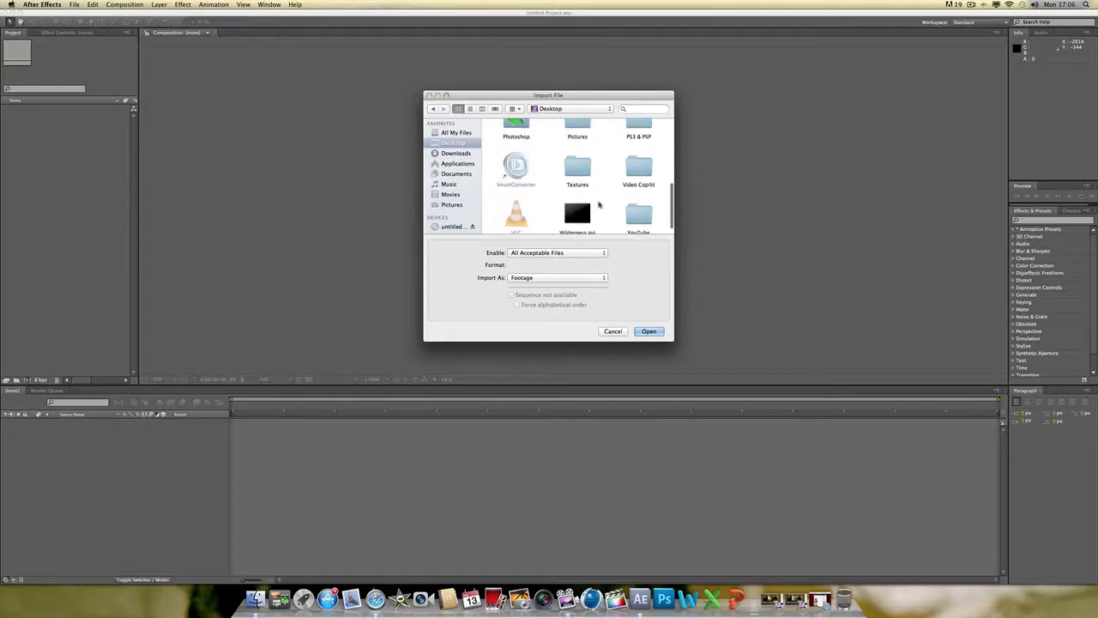
{"action": "double_click", "coordinate": [635, 157]}
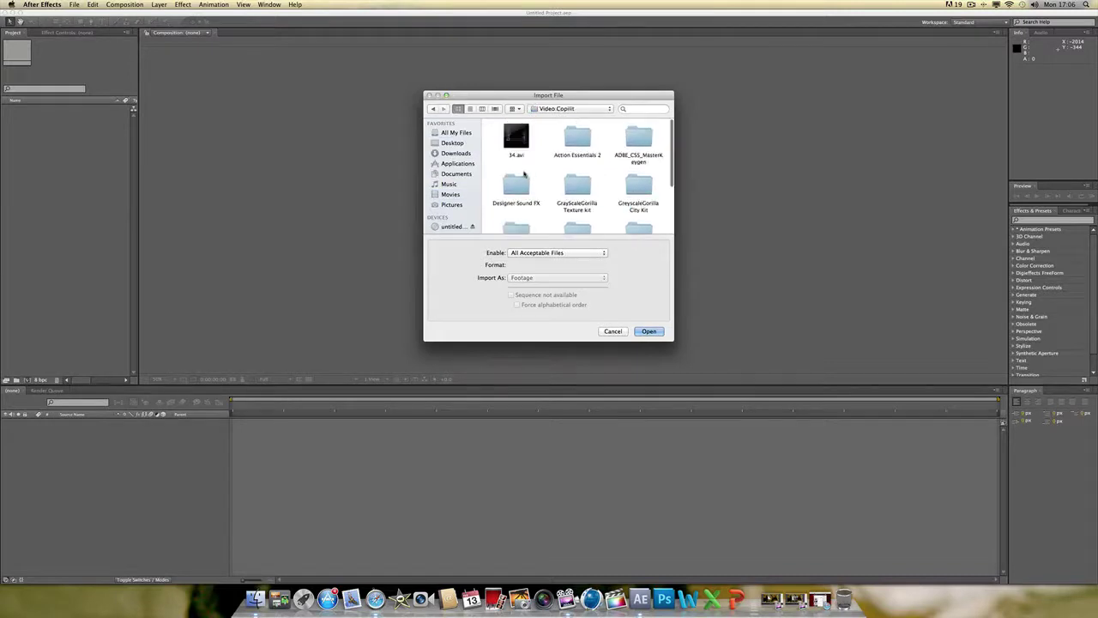
{"action": "left_click", "coordinate": [515, 141]}
{"action": "double_click", "coordinate": [515, 141]}
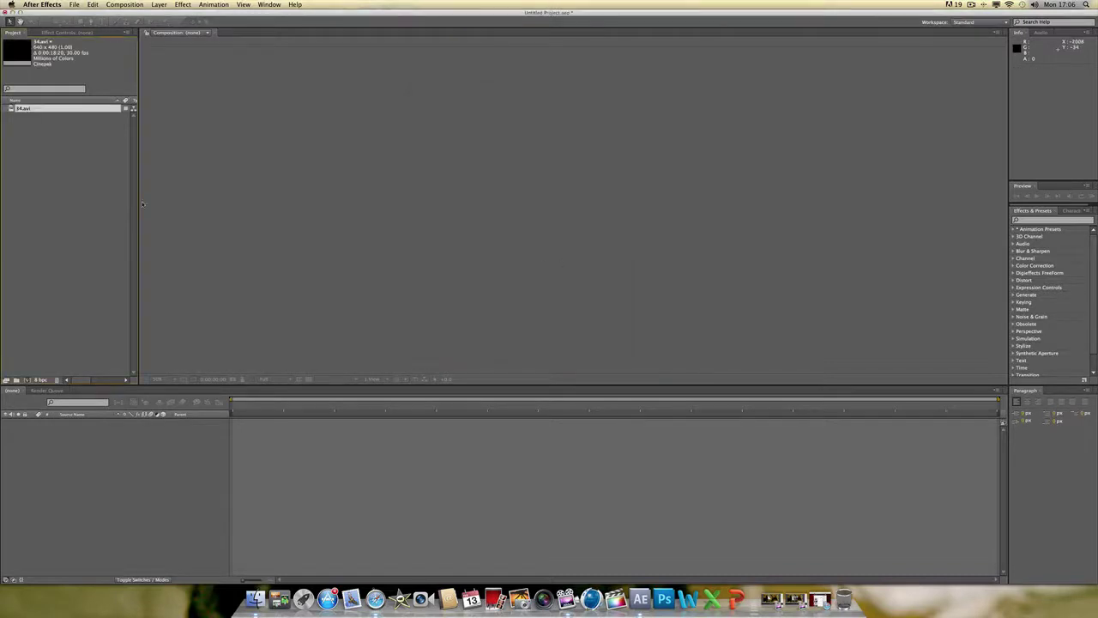
Step: Create composition 34 from 34.avi, enlarge the viewer, and preview its playback
{"action": "left_click_drag", "start_coordinate": [22, 109], "coordinate": [69, 332]}
{"action": "left_click_drag", "start_coordinate": [29, 379], "coordinate": [27, 381]}
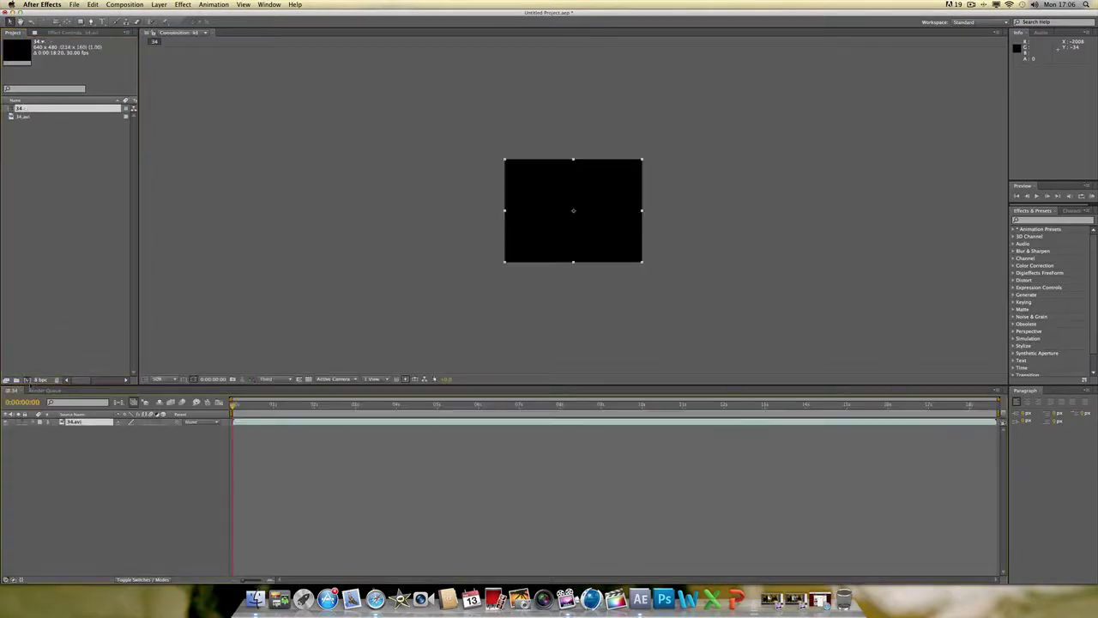
{"action": "key", "text": "space"}
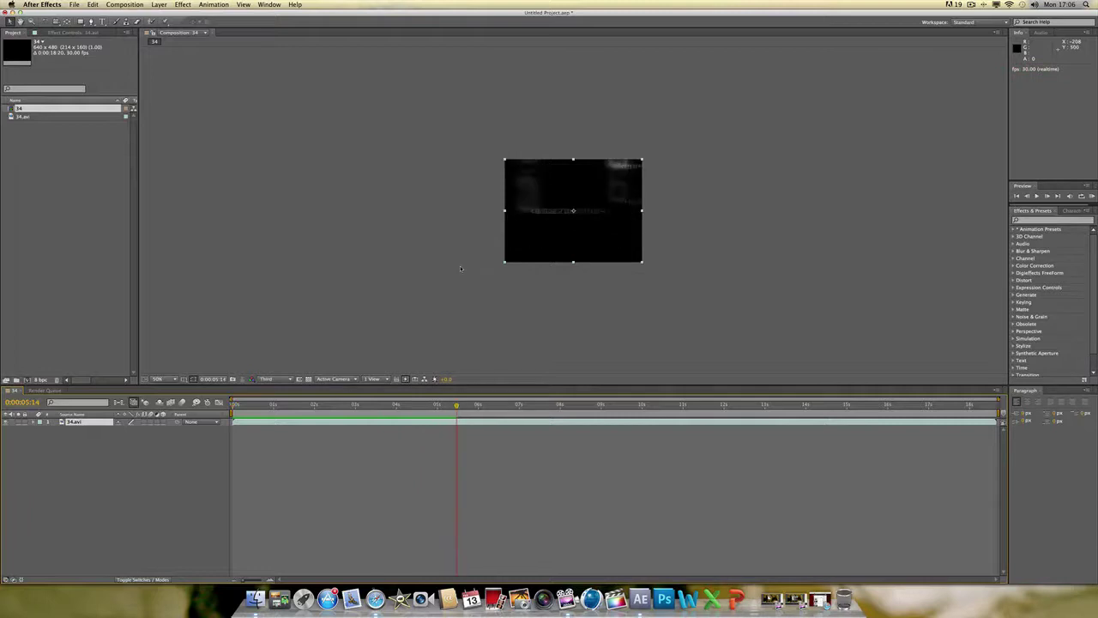
{"action": "key", "text": "period"}
{"action": "key", "text": "period"}
{"action": "key", "text": "comma"}
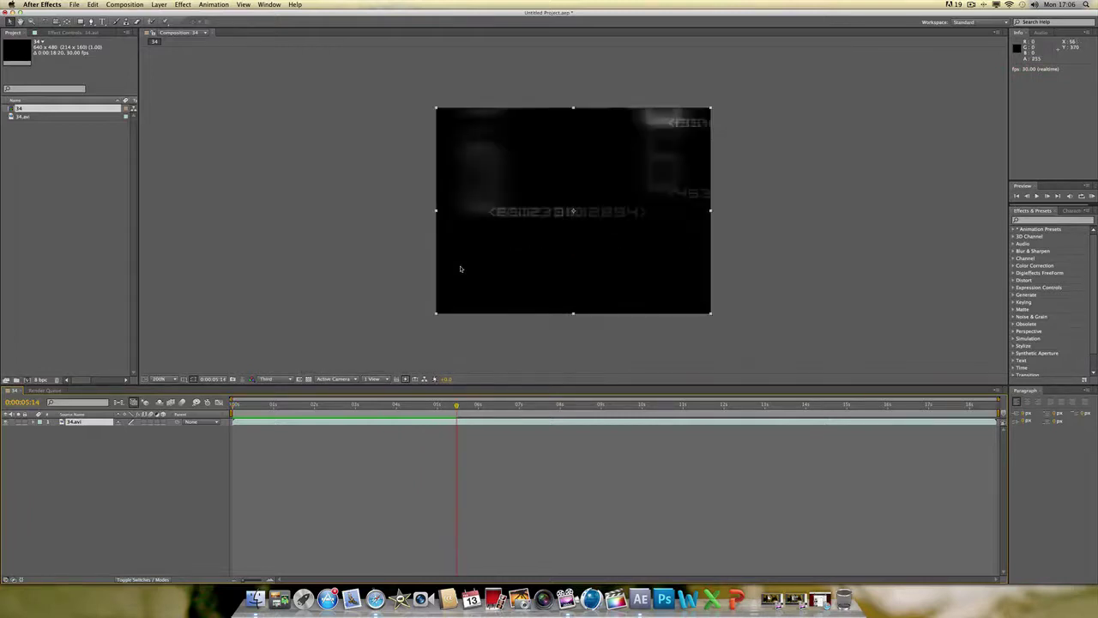
{"action": "key", "text": "space"}
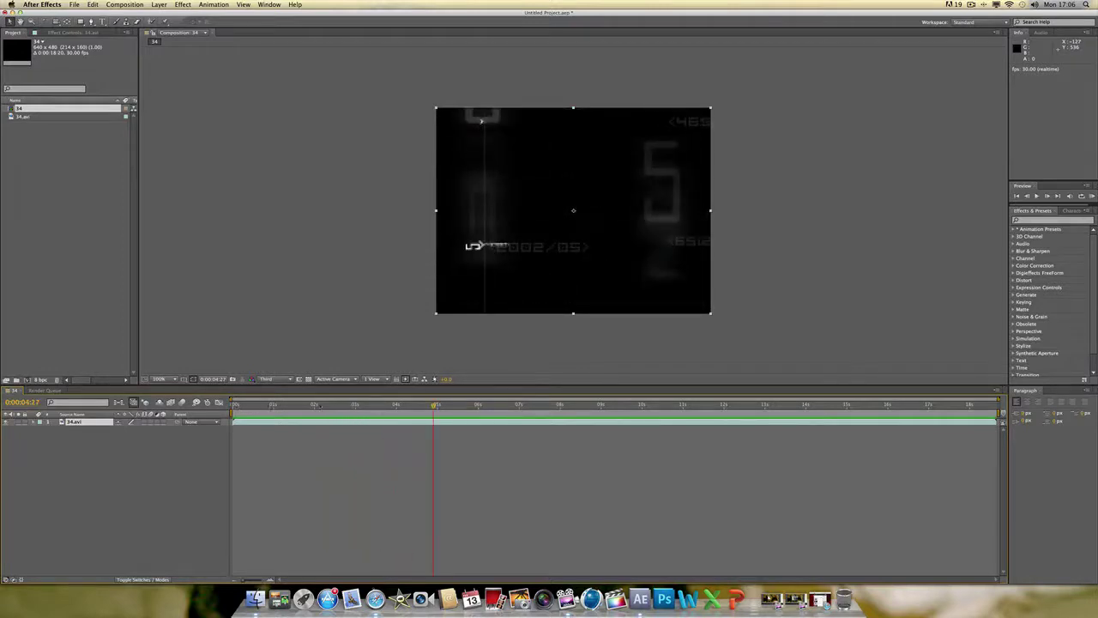
{"action": "key", "text": "space"}
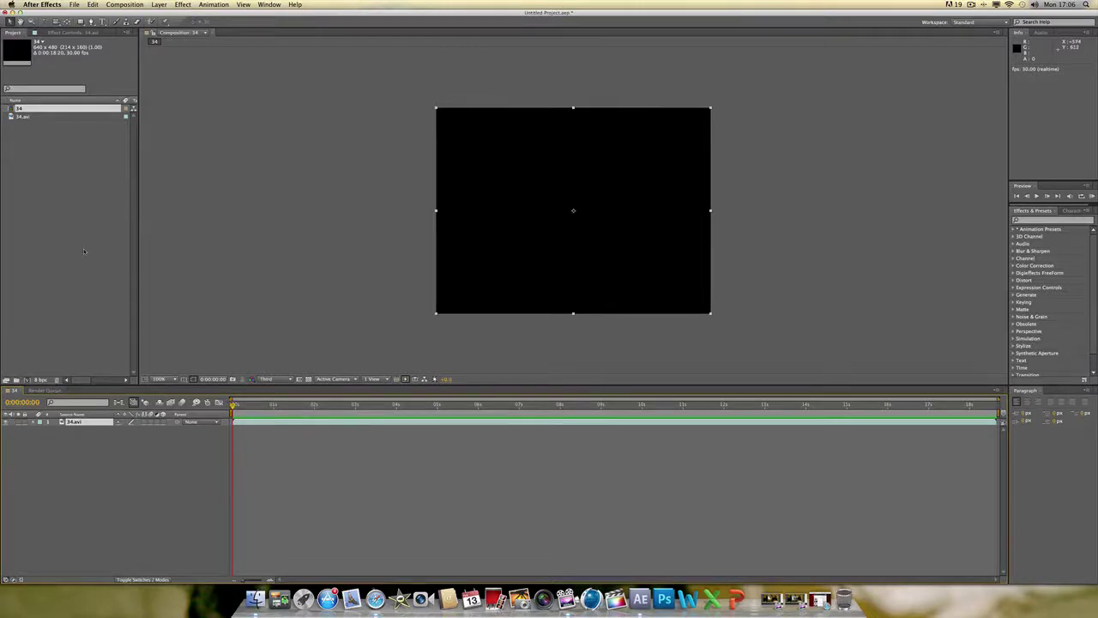
Step: Add composition 34 to the Render Queue and confirm its Render Settings at Best quality, Full resolution
{"action": "left_click", "coordinate": [159, 4]}
{"action": "mouse_move", "coordinate": [131, 5]}
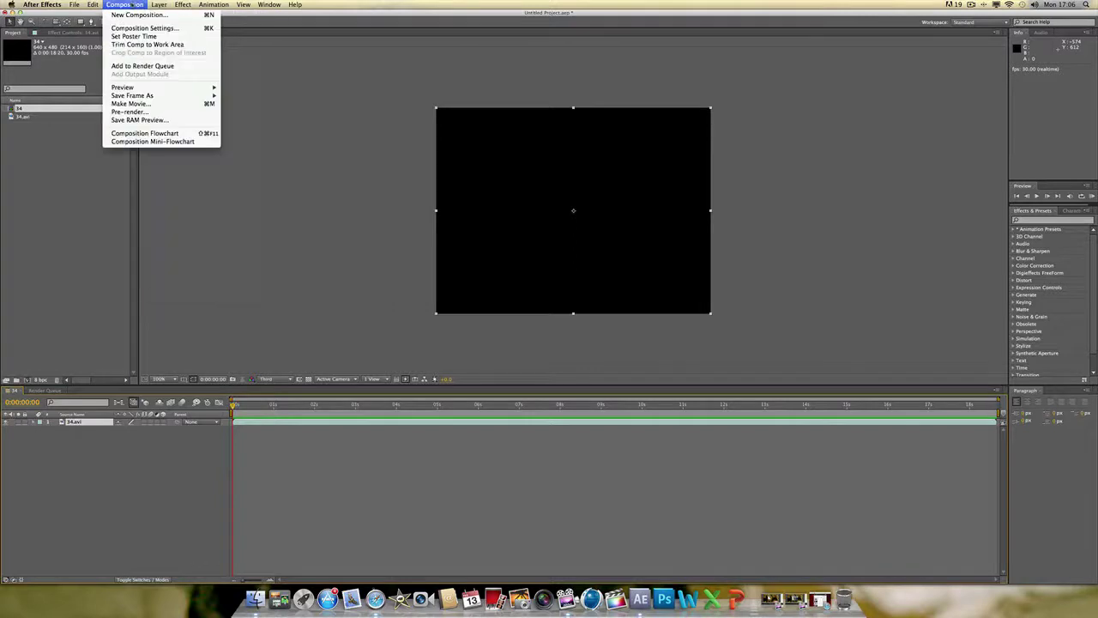
{"action": "left_click", "coordinate": [138, 66]}
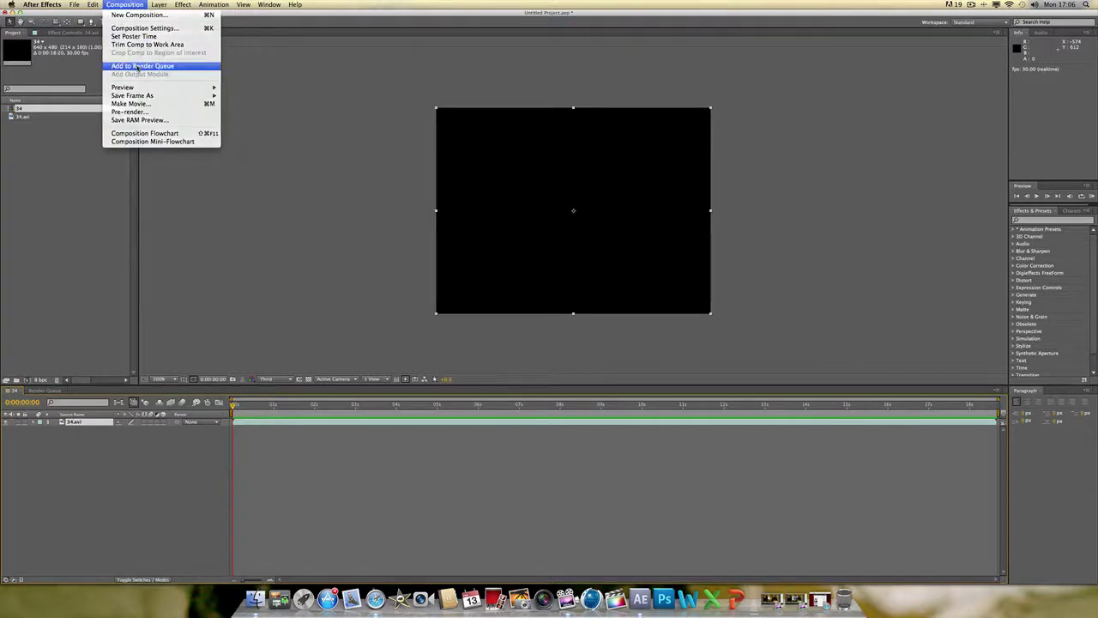
{"action": "left_click", "coordinate": [13, 391]}
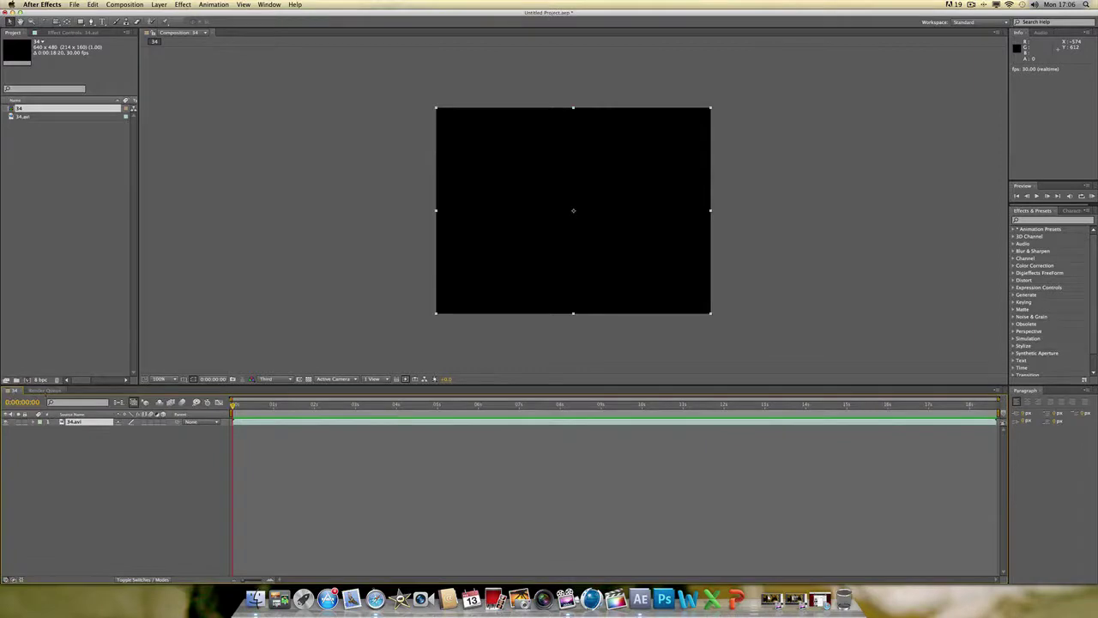
{"action": "left_click", "coordinate": [47, 390]}
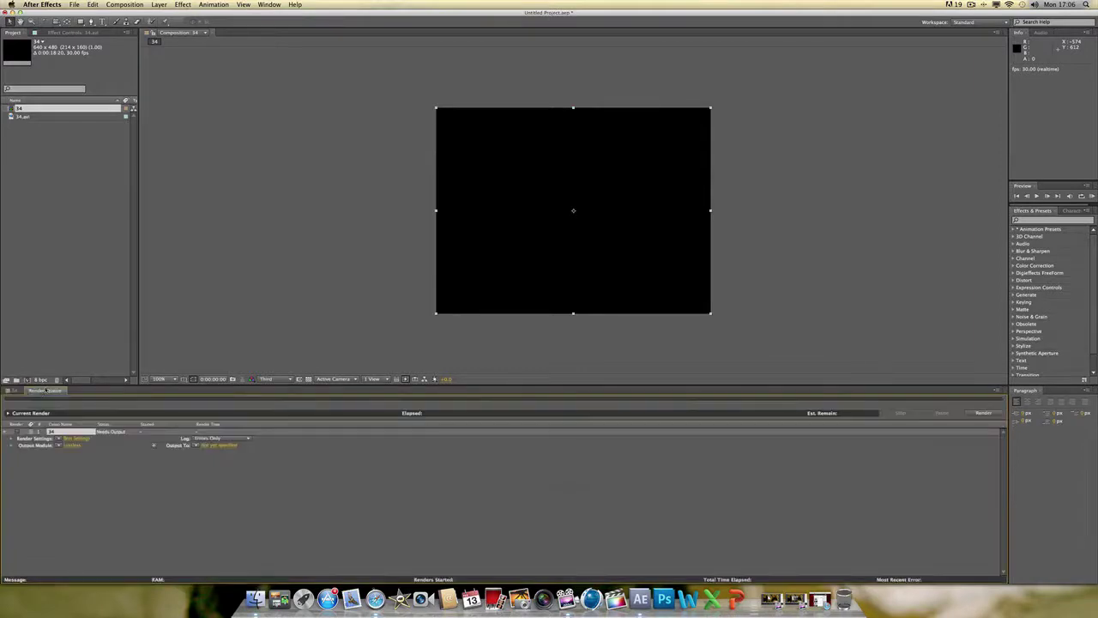
{"action": "left_click", "coordinate": [74, 438]}
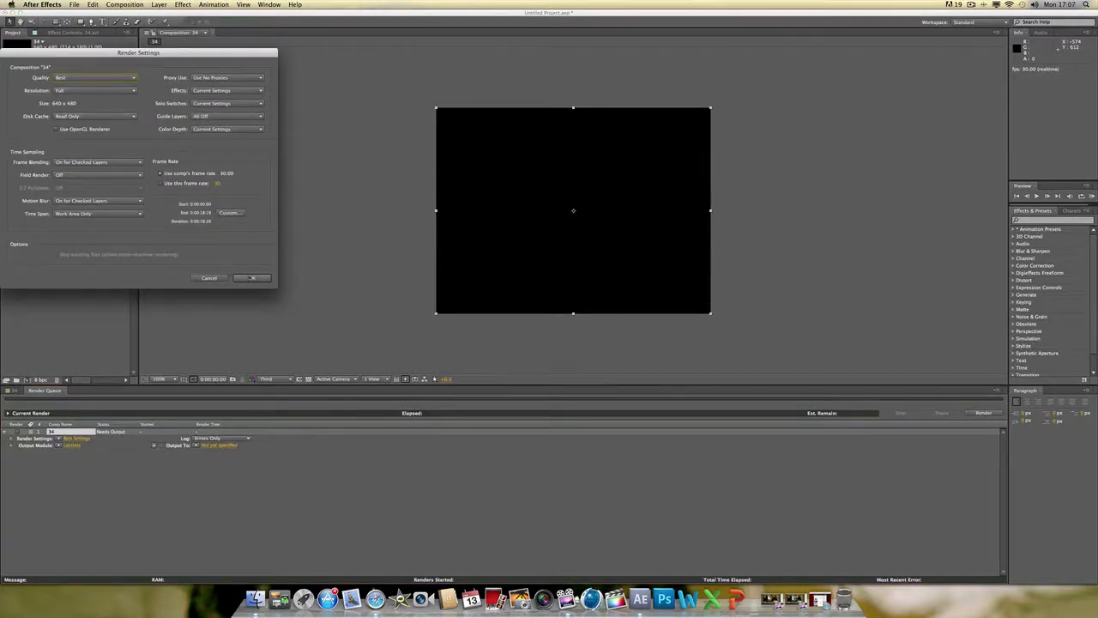
{"action": "left_click", "coordinate": [252, 278]}
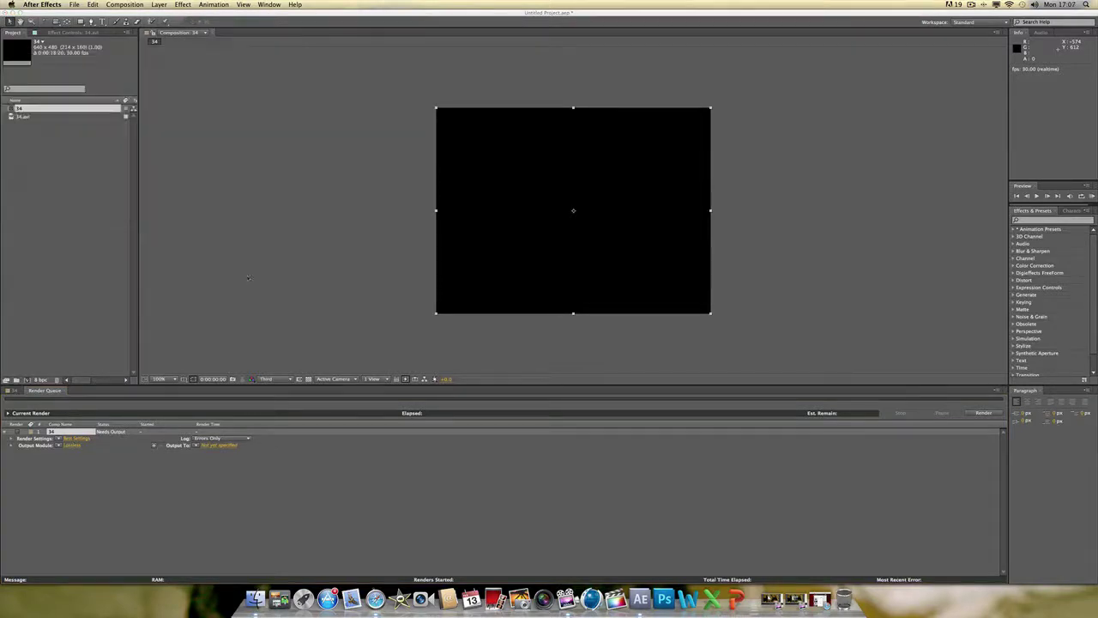
Step: Set the output module format to QuickTime and confirm the settings
{"action": "left_click", "coordinate": [72, 446]}
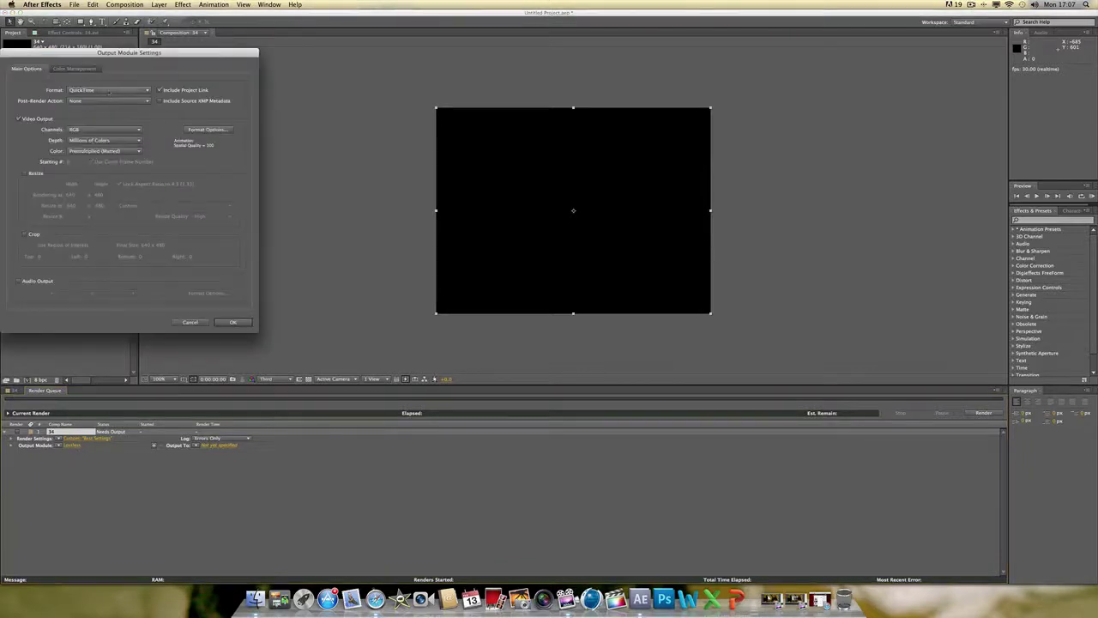
{"action": "left_click", "coordinate": [108, 91]}
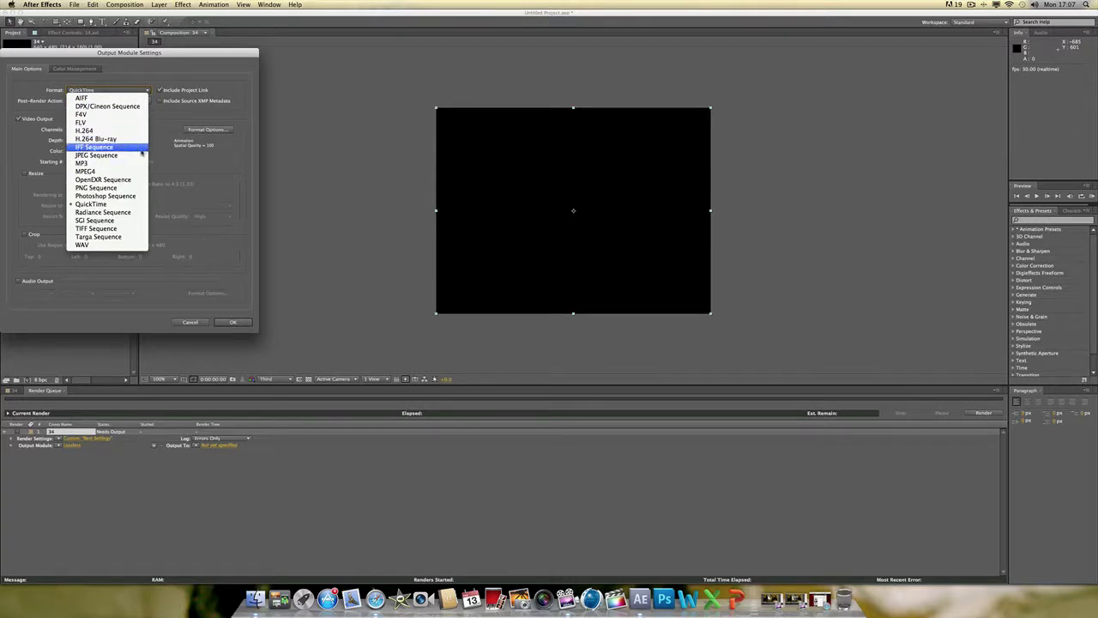
{"action": "left_click", "coordinate": [167, 154]}
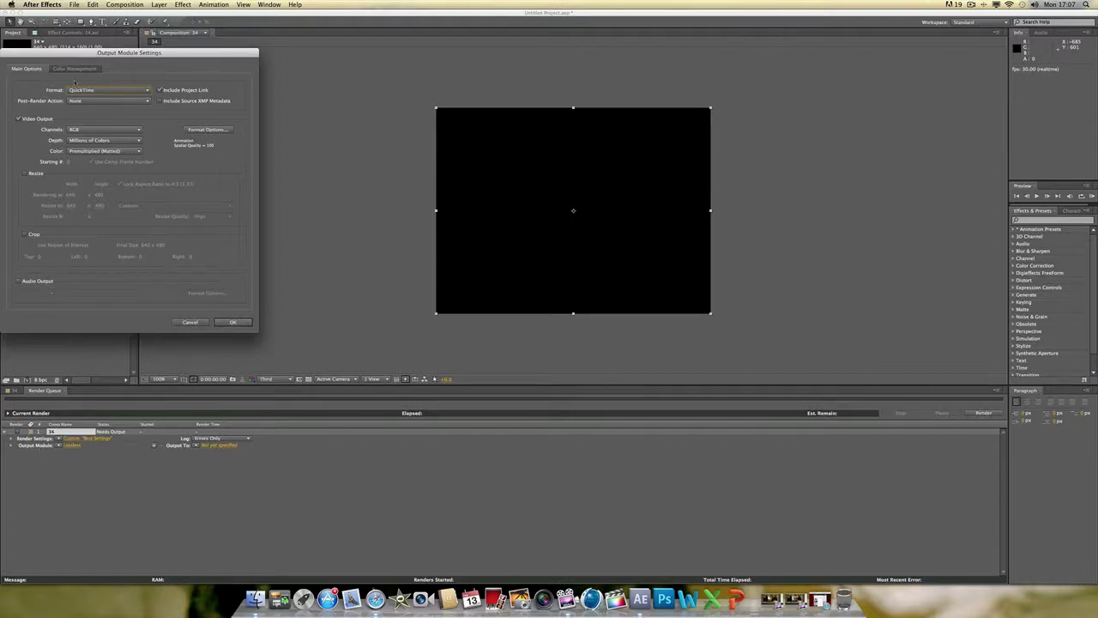
{"action": "left_click", "coordinate": [109, 90]}
{"action": "left_click", "coordinate": [207, 182]}
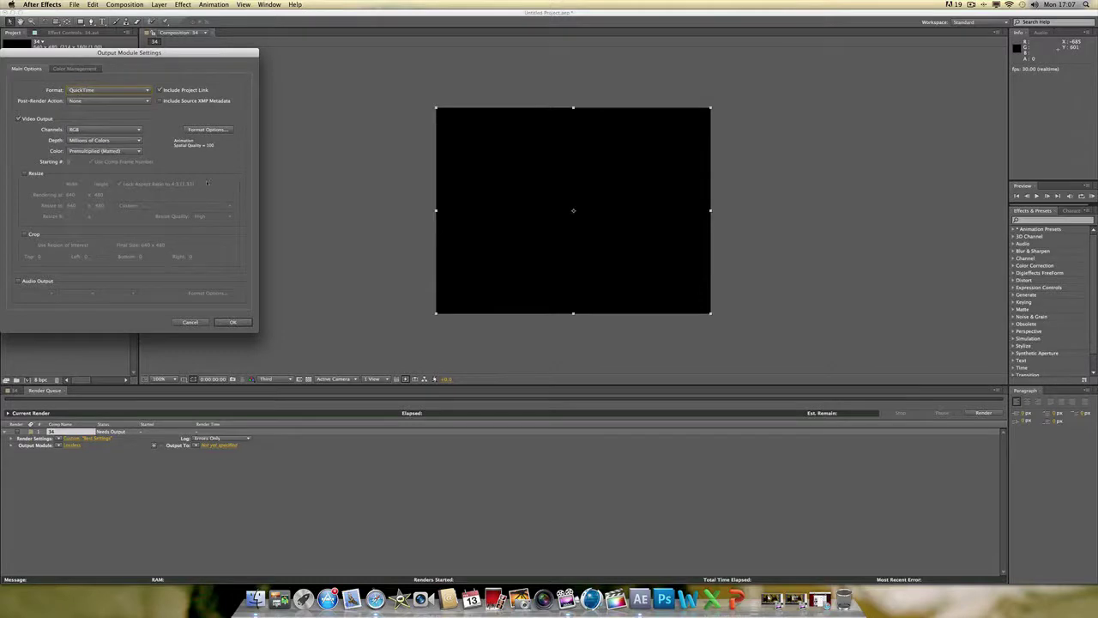
{"action": "left_click", "coordinate": [232, 323]}
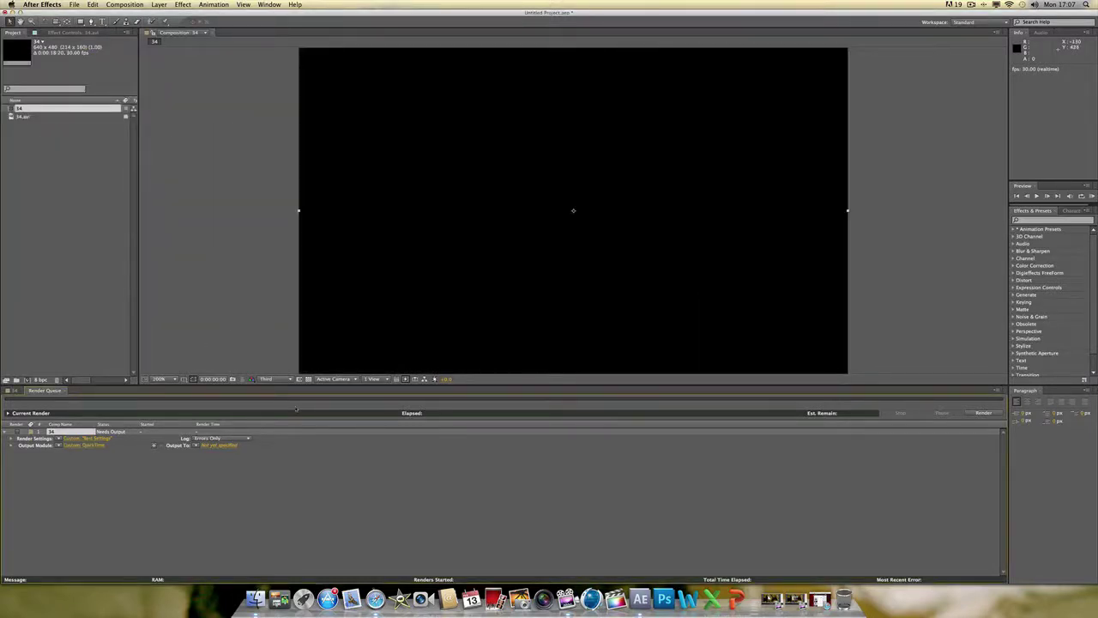
Step: Save the render output as 34.mov on the Desktop
{"action": "left_click", "coordinate": [211, 447]}
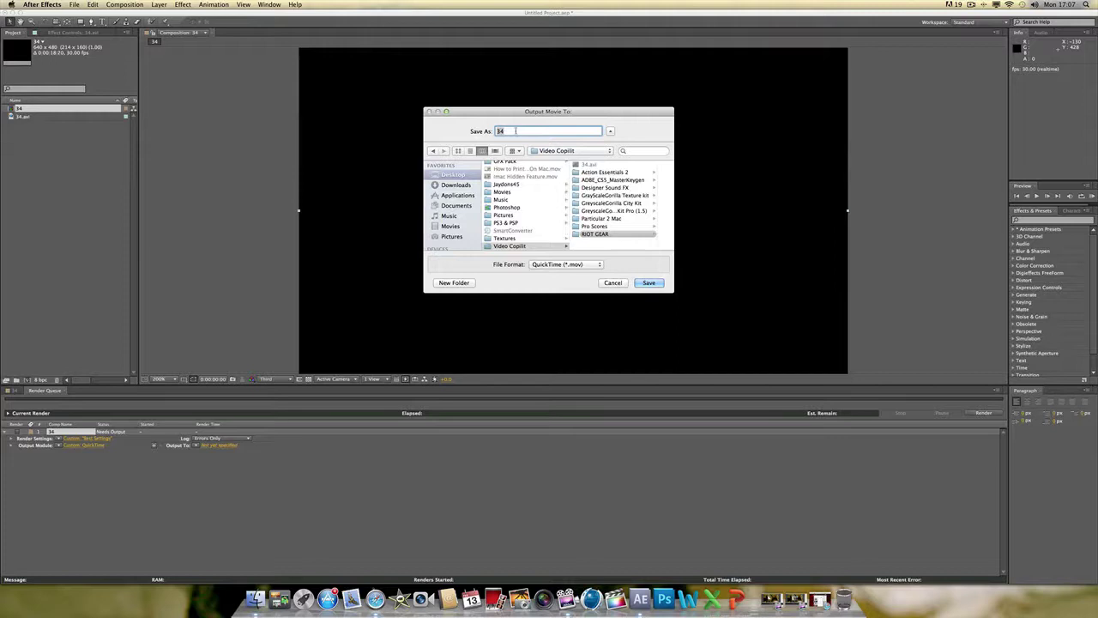
{"action": "left_click", "coordinate": [522, 136]}
{"action": "left_click", "coordinate": [455, 184]}
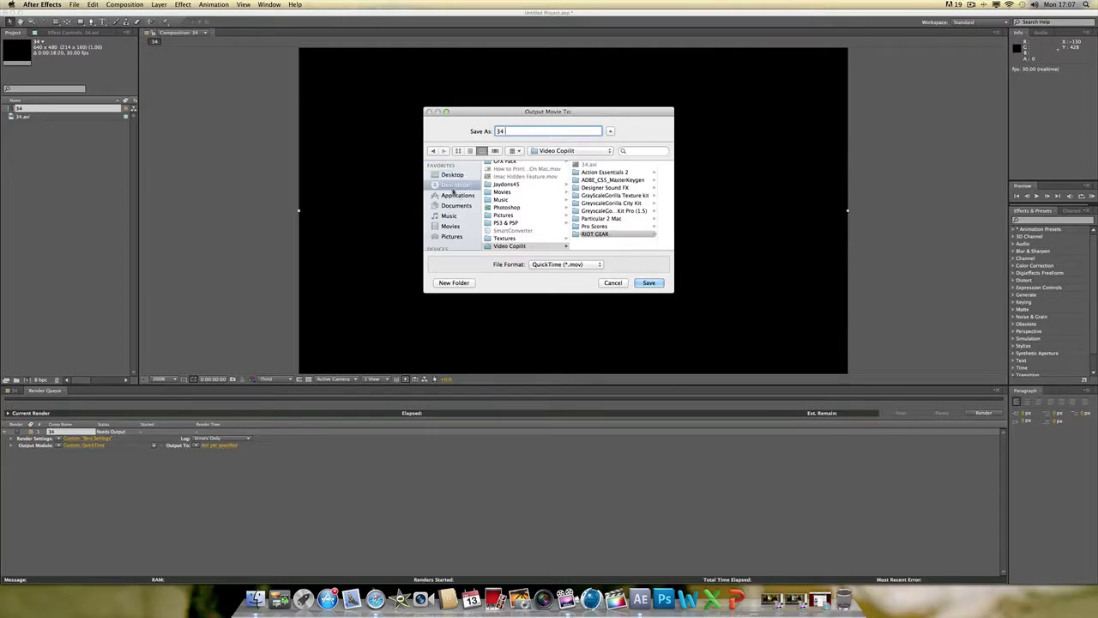
{"action": "left_click", "coordinate": [454, 175]}
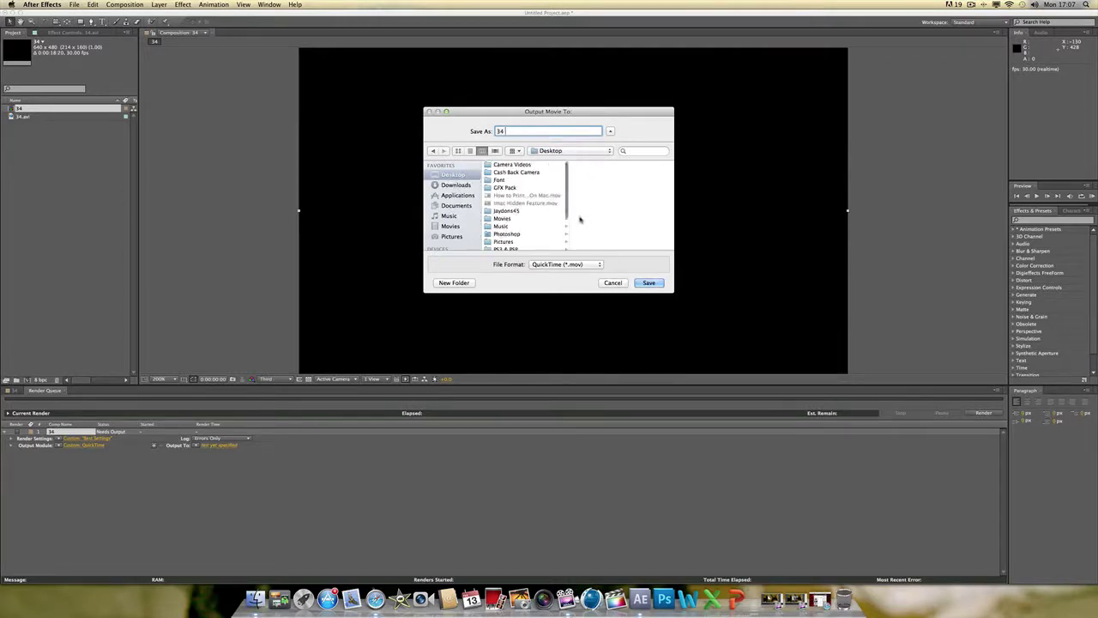
{"action": "left_click", "coordinate": [647, 283]}
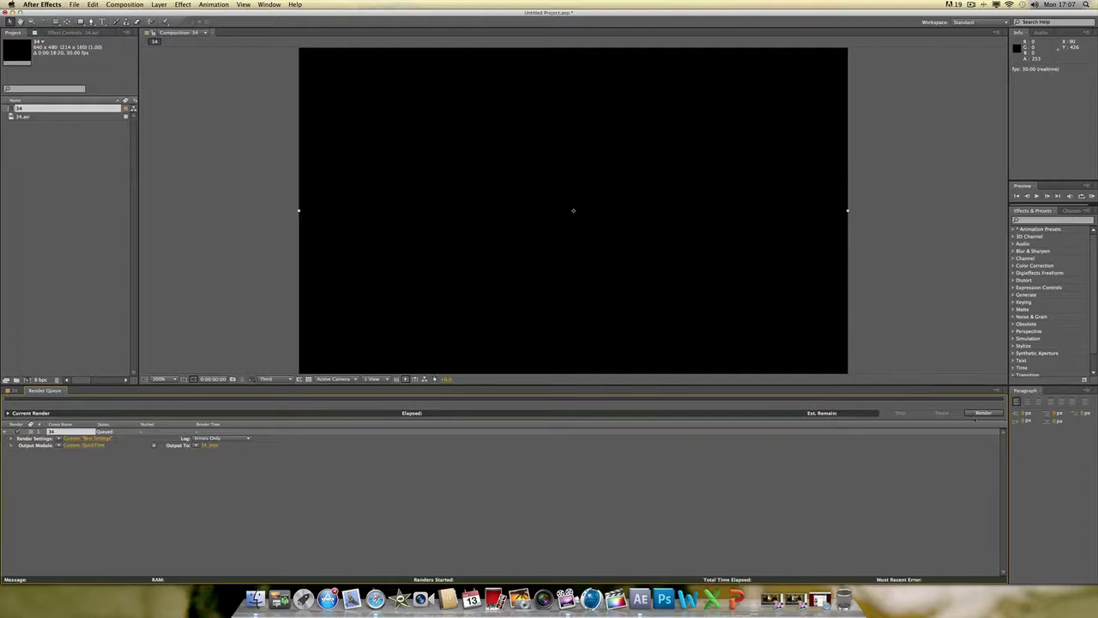
Step: Render composition 34 to 34.mov until the queue item shows Done
{"action": "left_click", "coordinate": [983, 413]}
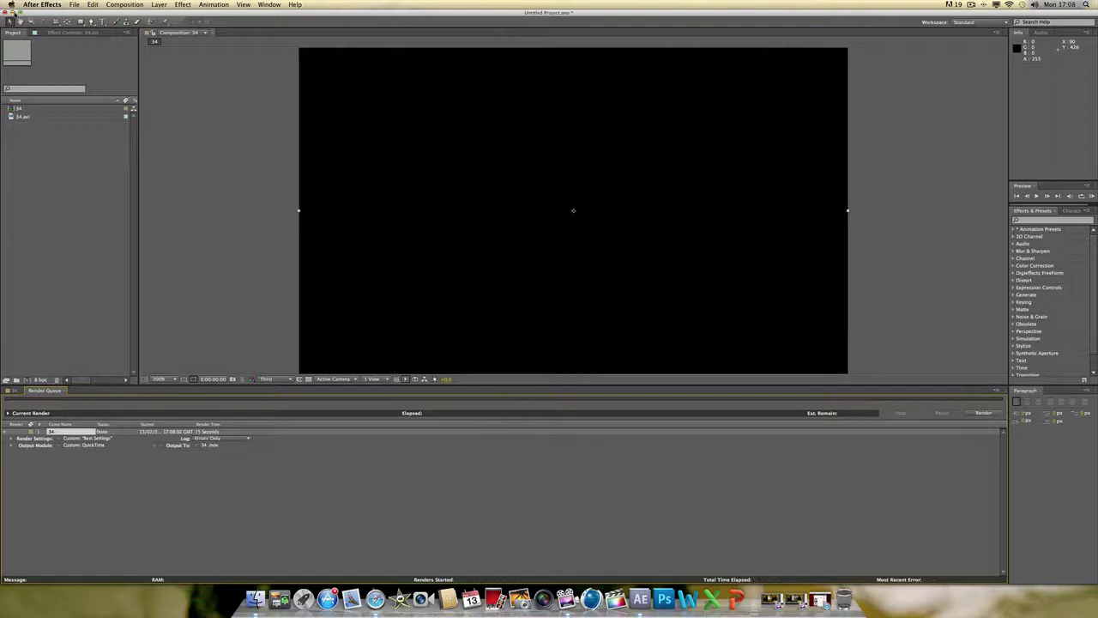
Step: Reveal the desktop and open the rendered 34.mov in QuickTime Player
{"action": "key", "text": "F11"}
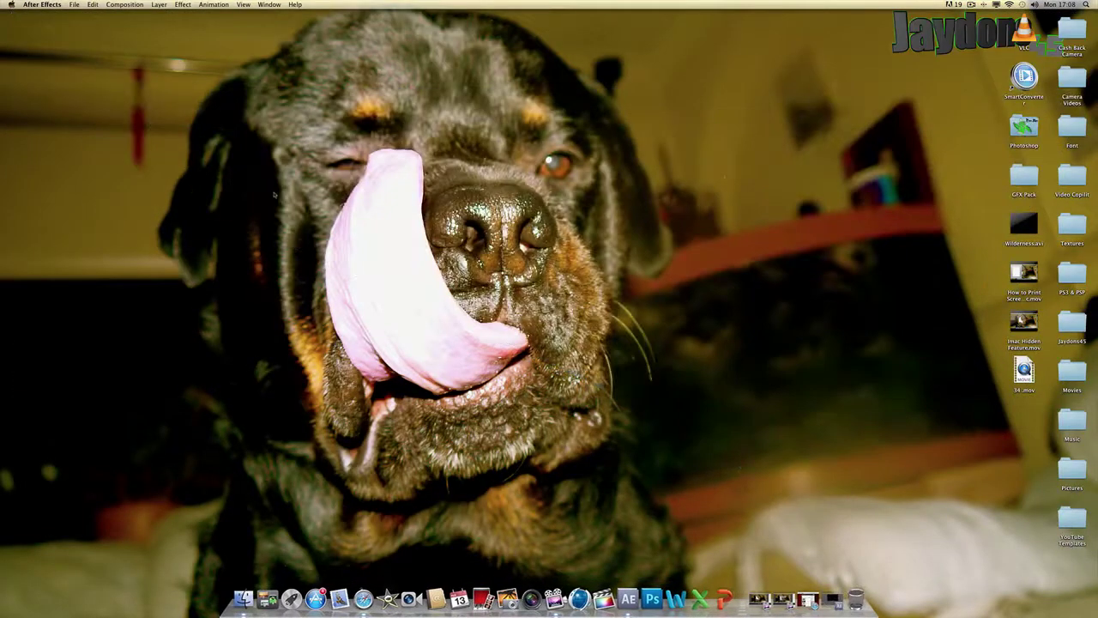
{"action": "left_click", "coordinate": [1020, 371]}
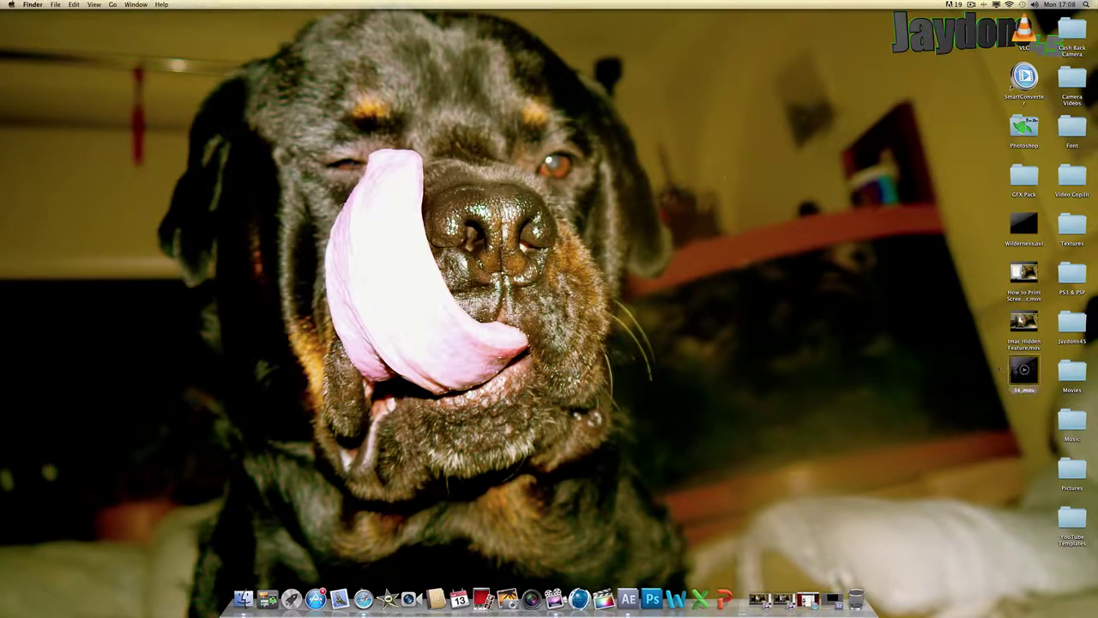
{"action": "mouse_move", "coordinate": [1023, 372]}
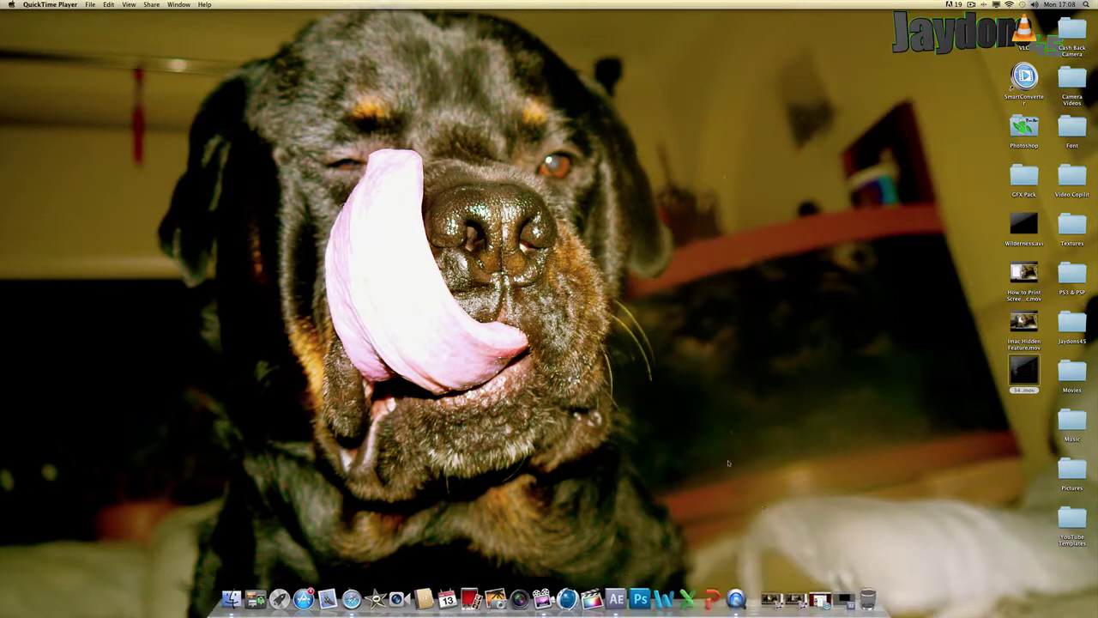
{"action": "double_click", "coordinate": [1025, 375]}
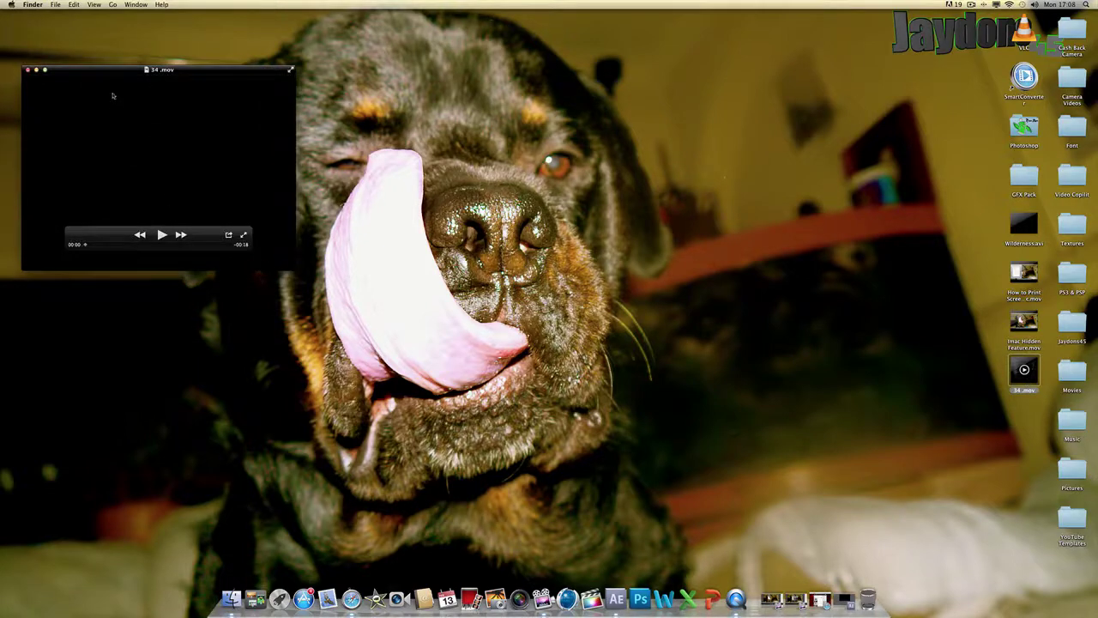
Step: Centre the player window and play 34.mov through
{"action": "left_click_drag", "start_coordinate": [112, 71], "coordinate": [359, 155]}
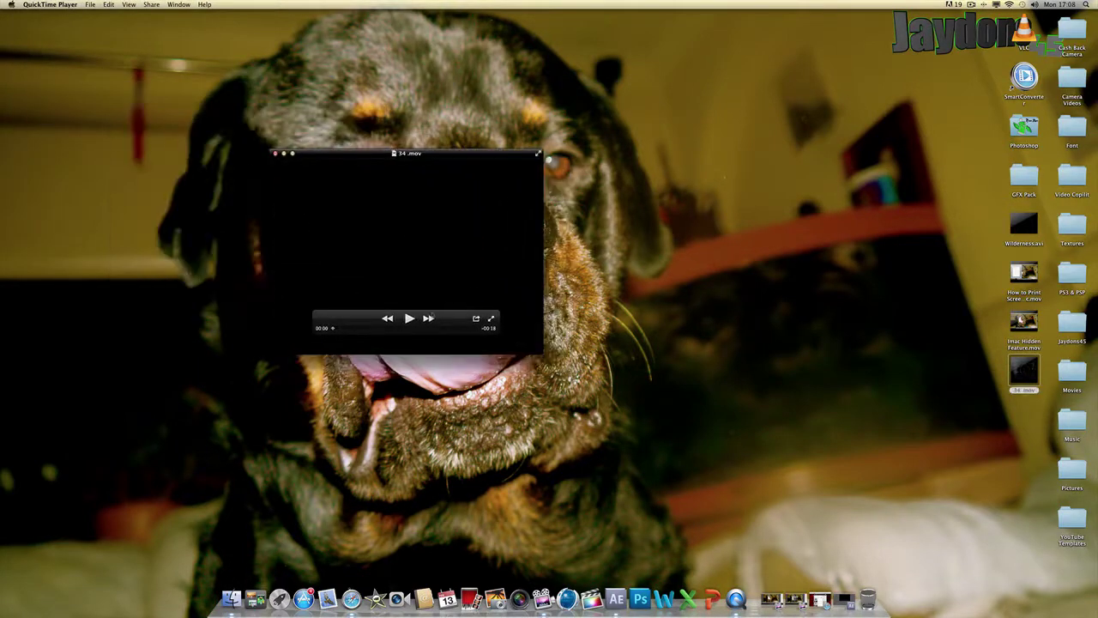
{"action": "left_click", "coordinate": [409, 318]}
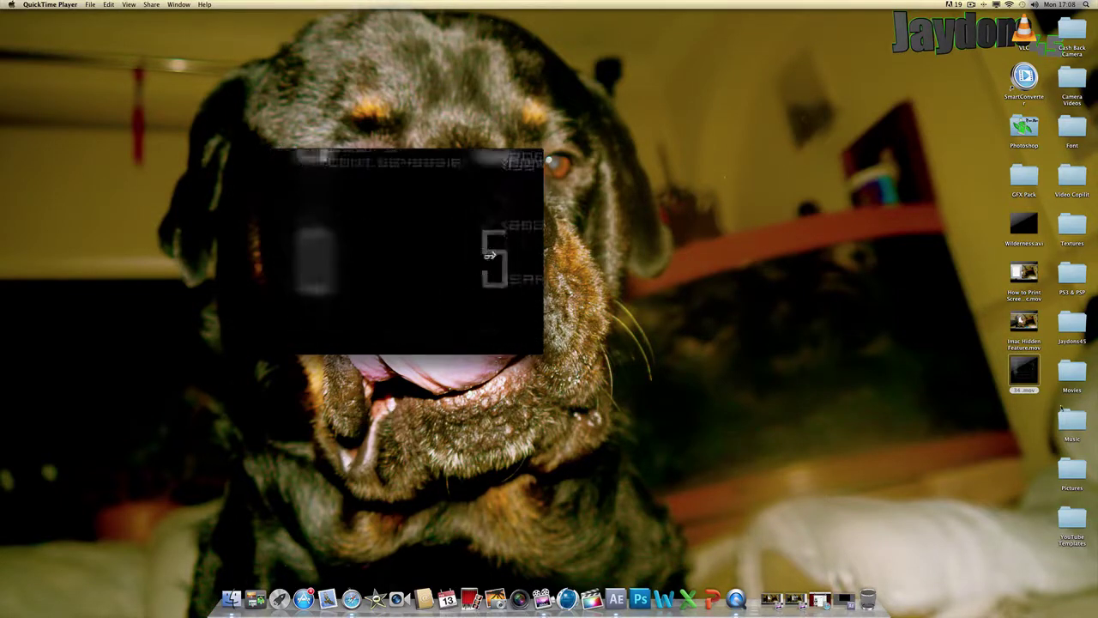
{"action": "mouse_move", "coordinate": [281, 169]}
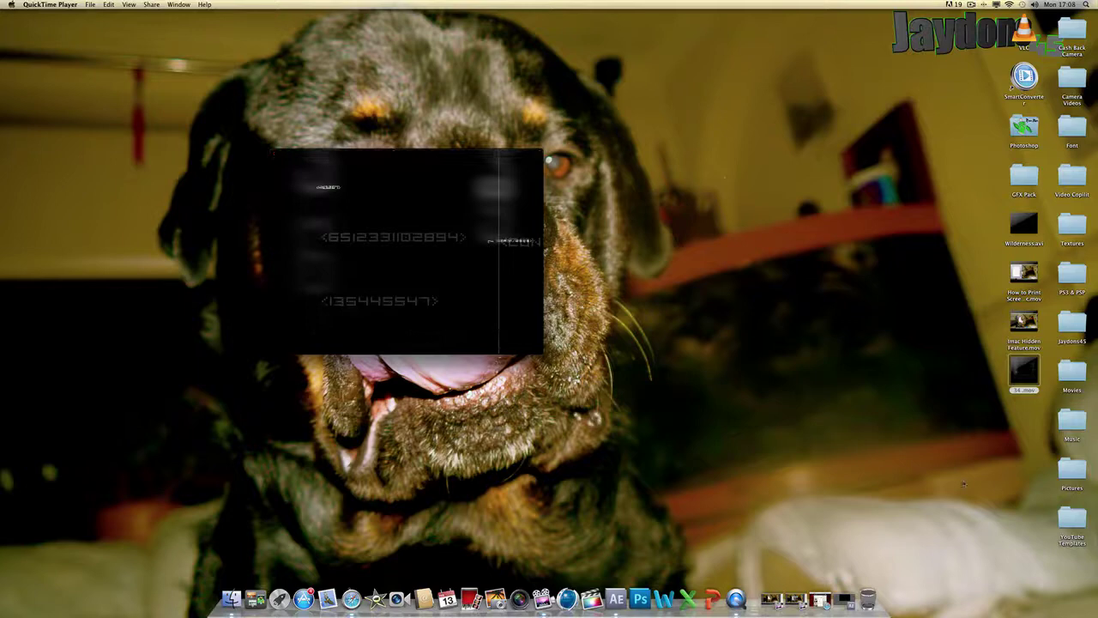
{"action": "left_click", "coordinate": [1072, 519]}
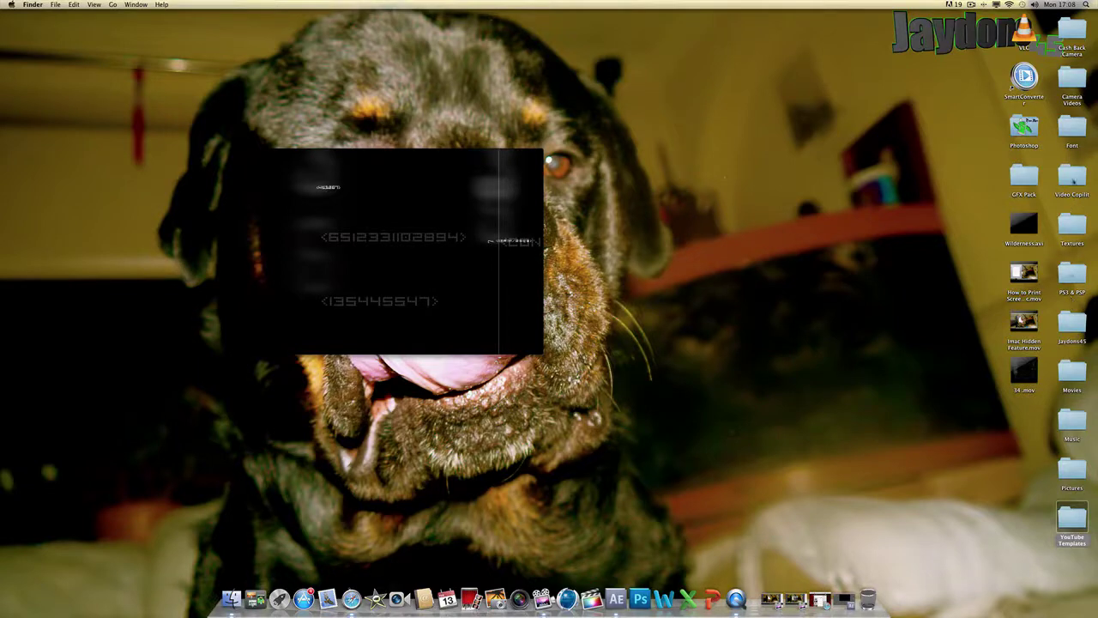
Step: Open the original 34.avi from the Video Copilot folder and start it playing
{"action": "double_click", "coordinate": [1072, 180]}
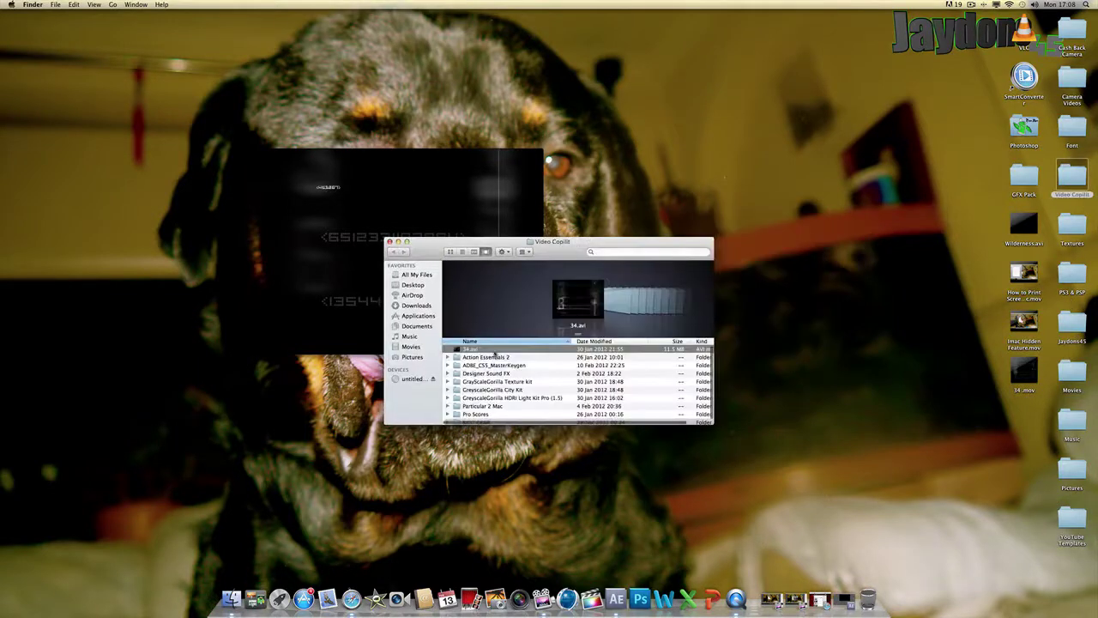
{"action": "left_click", "coordinate": [459, 228]}
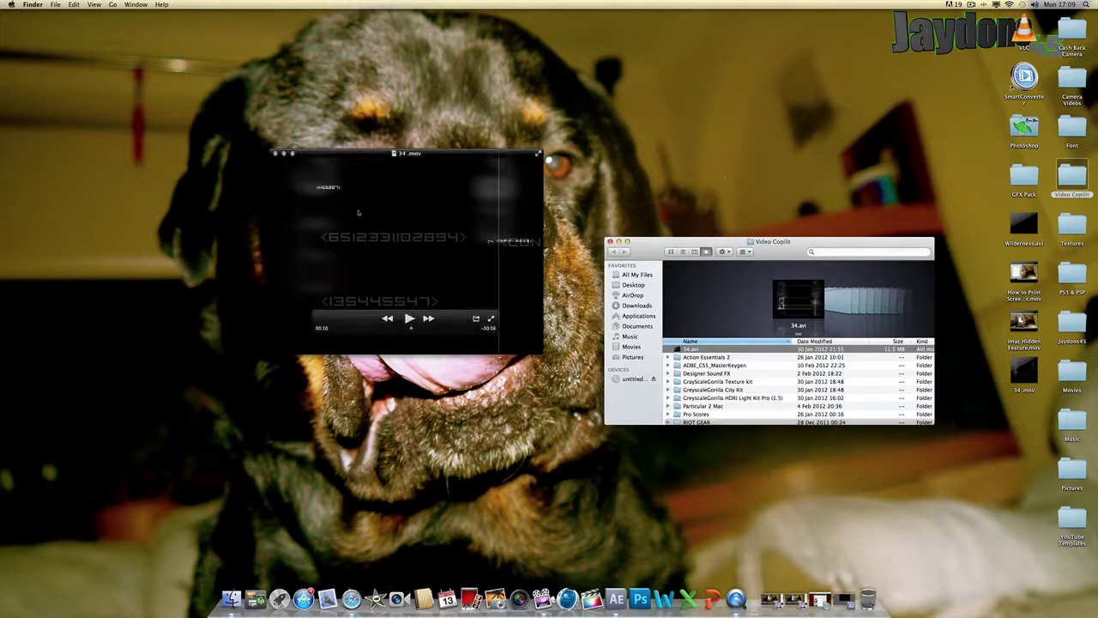
{"action": "key", "text": "super+o"}
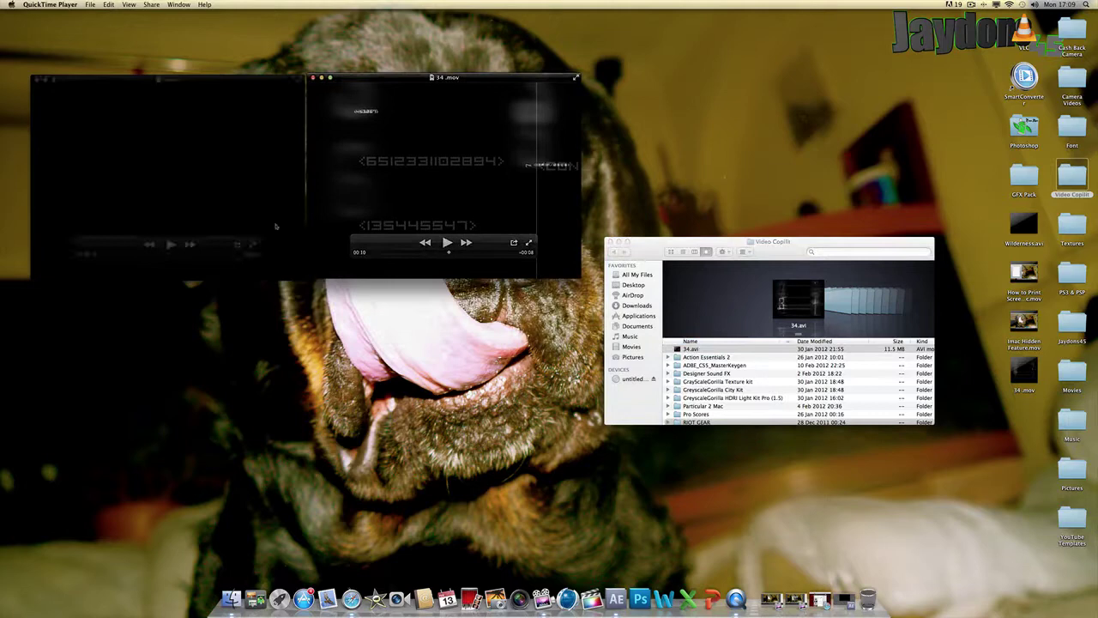
{"action": "left_click", "coordinate": [169, 256]}
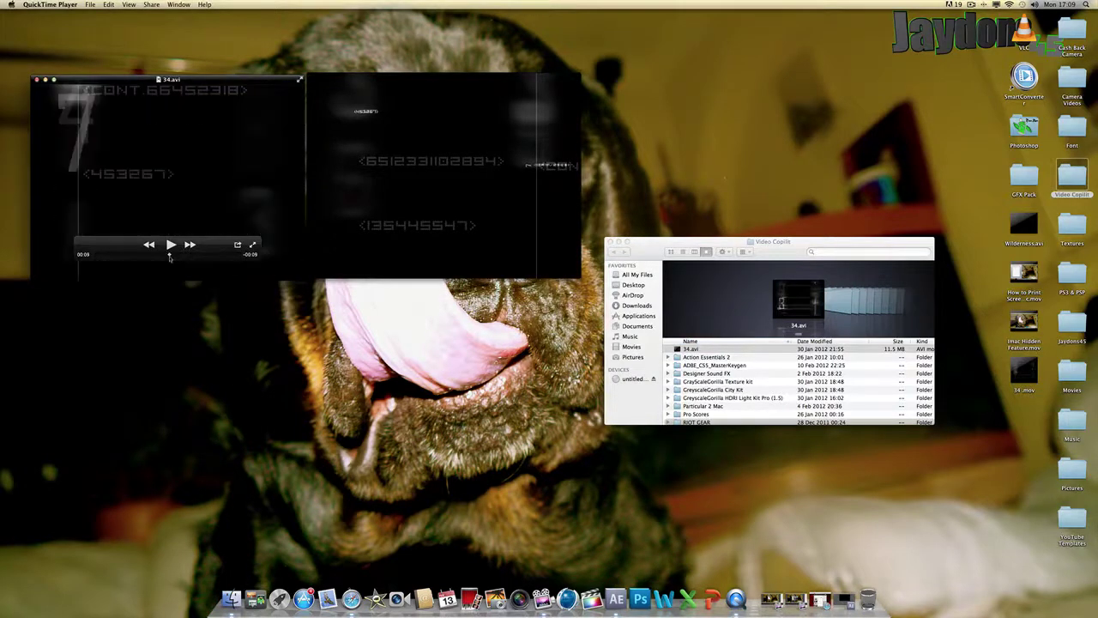
{"action": "left_click", "coordinate": [170, 247]}
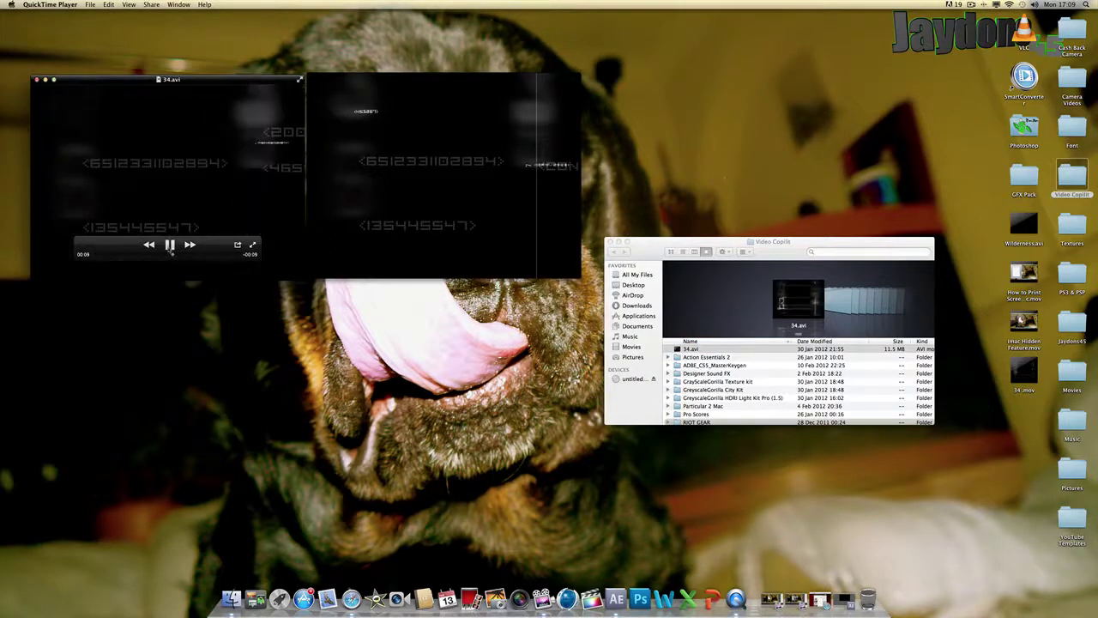
Step: Compare 34.avi against 34.mov, pause it, and close both player windows
{"action": "left_click", "coordinate": [437, 248]}
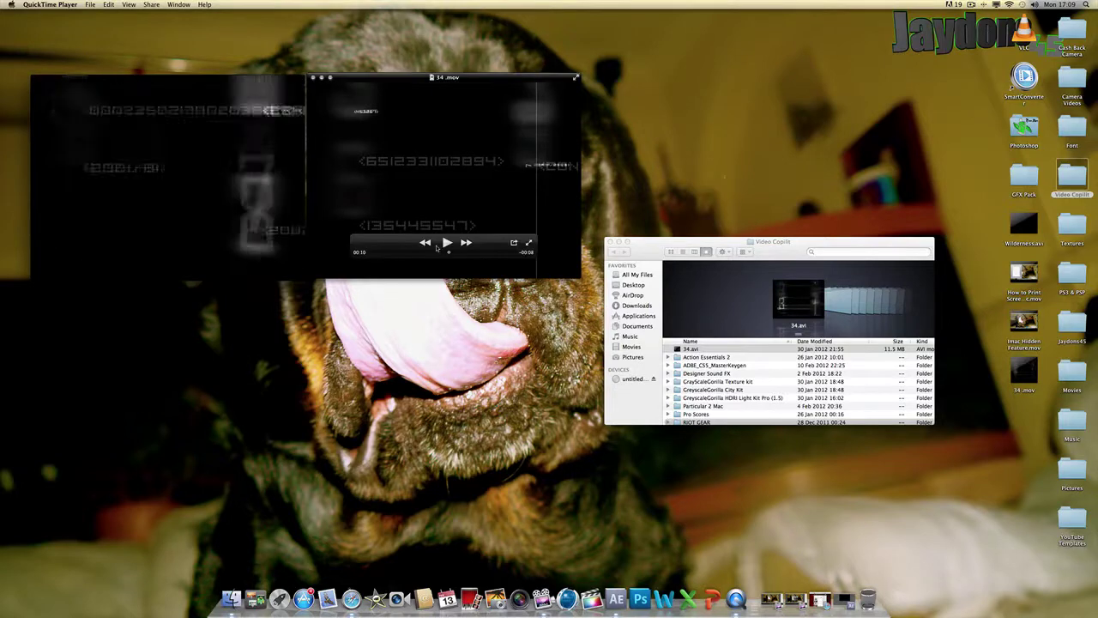
{"action": "left_click", "coordinate": [233, 232]}
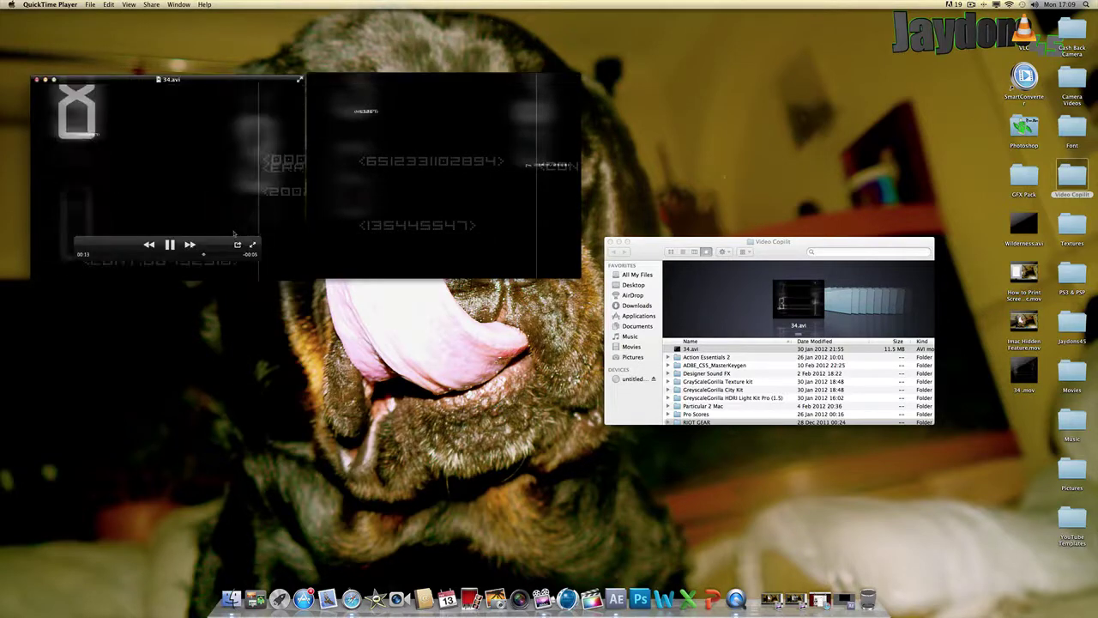
{"action": "left_click", "coordinate": [169, 245]}
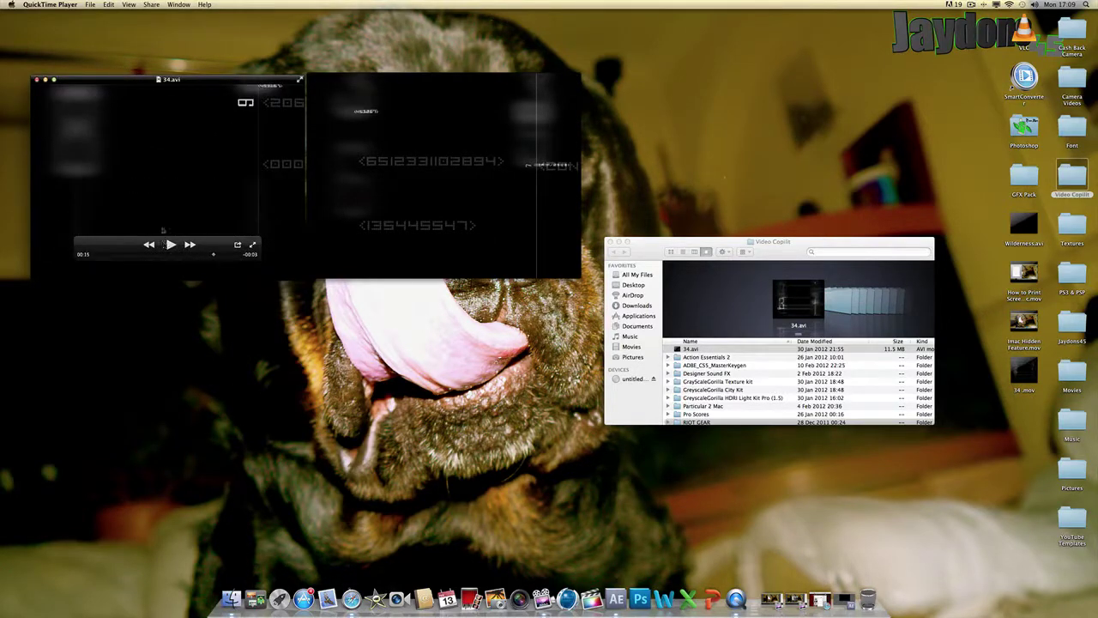
{"action": "left_click", "coordinate": [36, 79]}
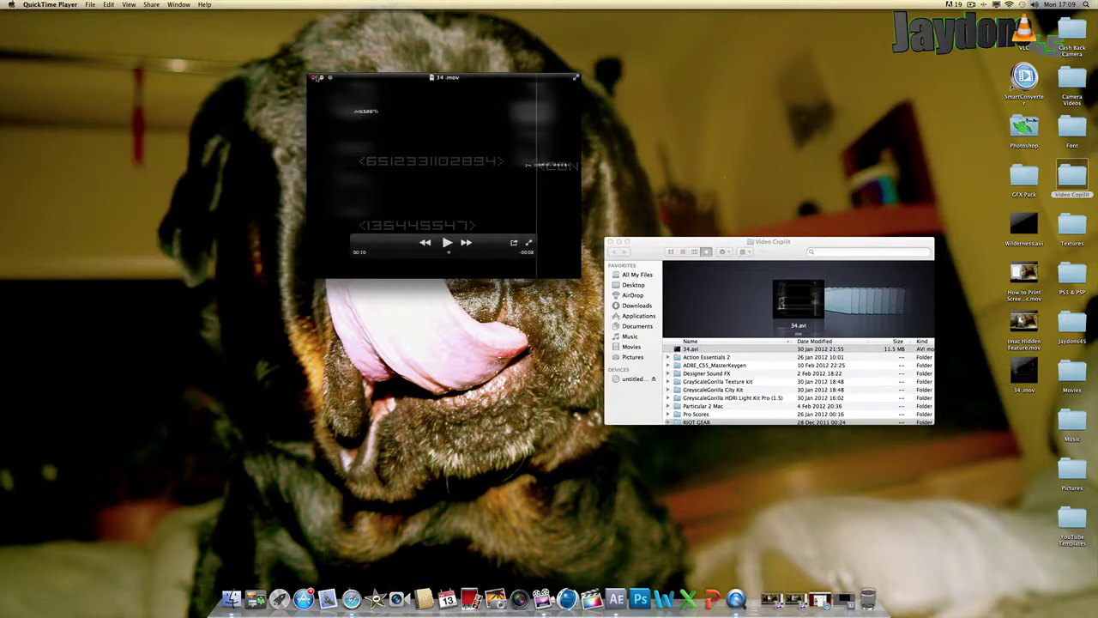
{"action": "left_click", "coordinate": [314, 77]}
{"action": "left_click", "coordinate": [610, 242]}
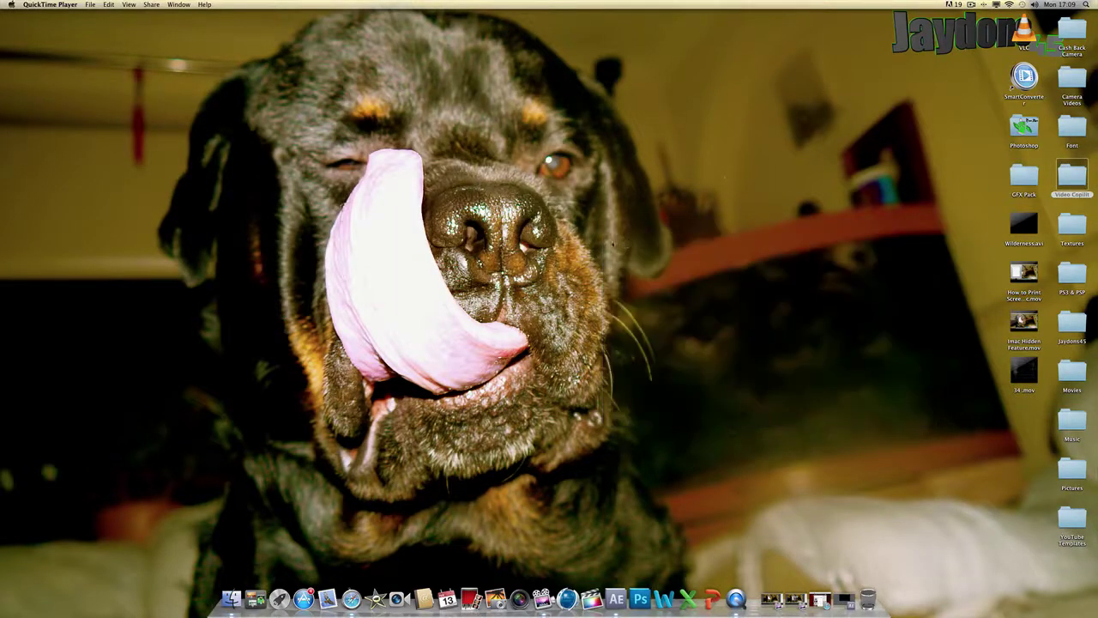